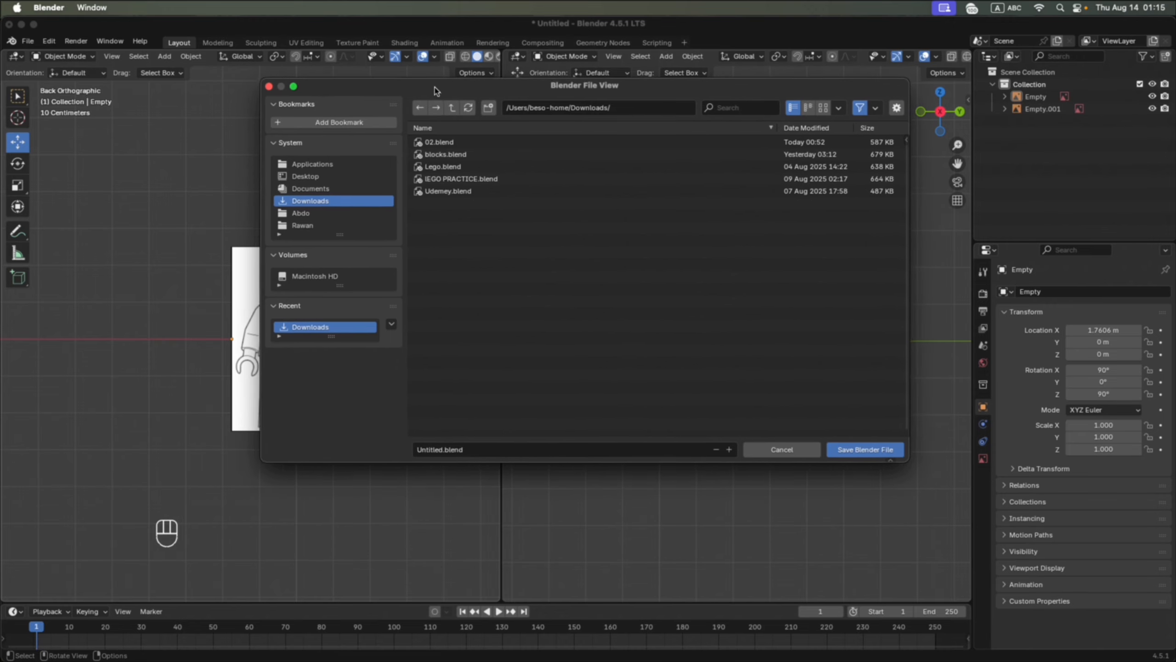
Save the Blender file in the Downloads folder as Lego 2025.
{"action": "left_click", "coordinate": [468, 452]}
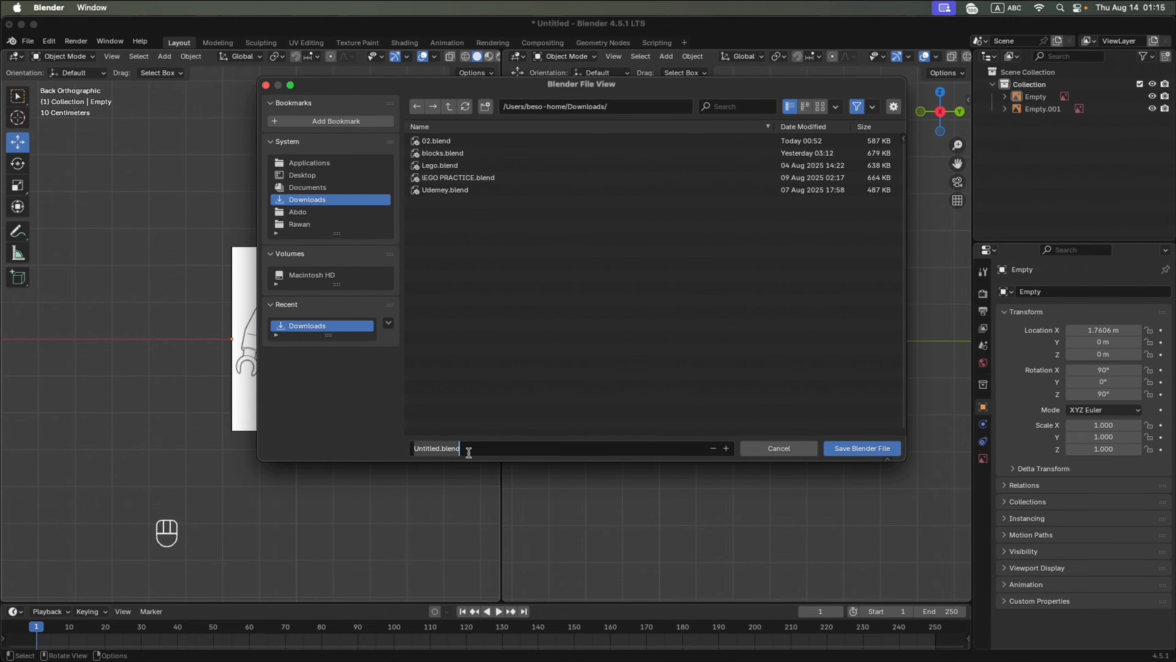
{"action": "type", "text": "Lego 2025"}
{"action": "left_click", "coordinate": [861, 452]}
{"action": "left_click", "coordinate": [860, 452]}
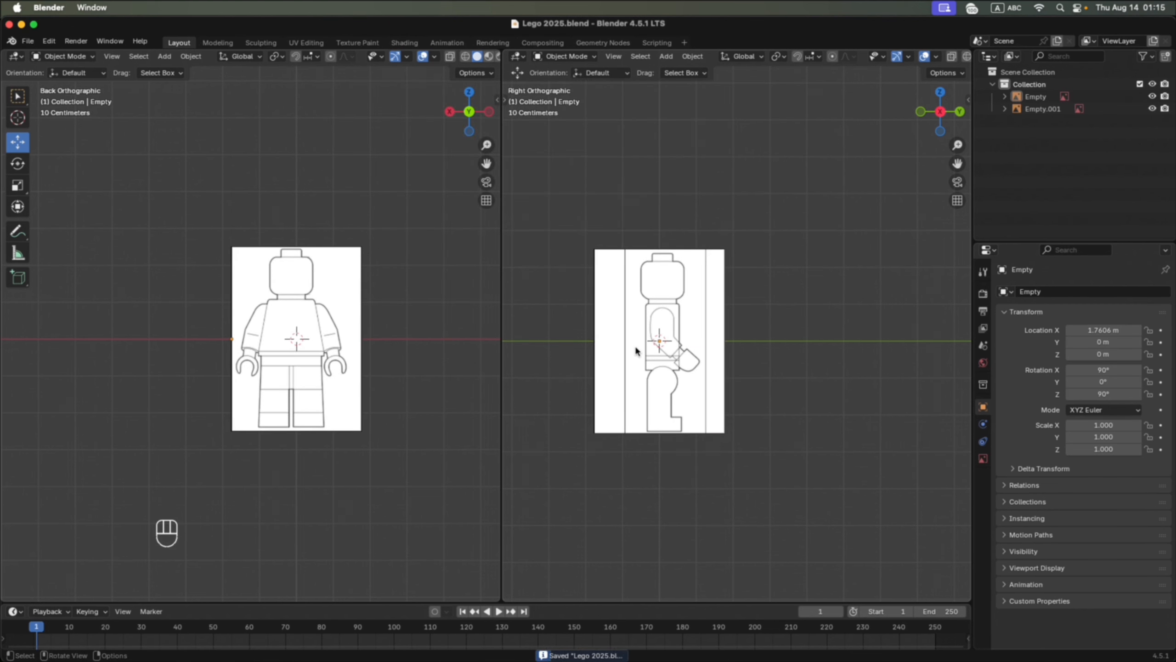
Add a mesh cylinder to the scene with the Lego reference images.
{"action": "key", "text": "shift"}
{"action": "middle_click_drag", "start_coordinate": [703, 296], "coordinate": [762, 330], "text": "shift"}
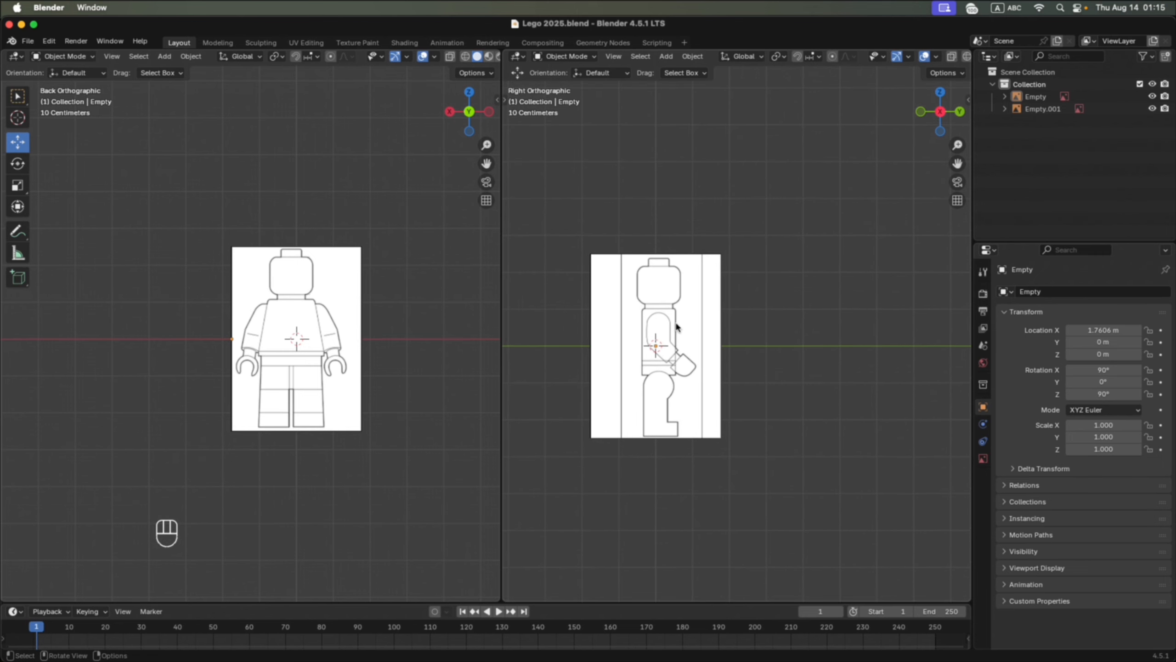
{"action": "key", "text": "shift"}
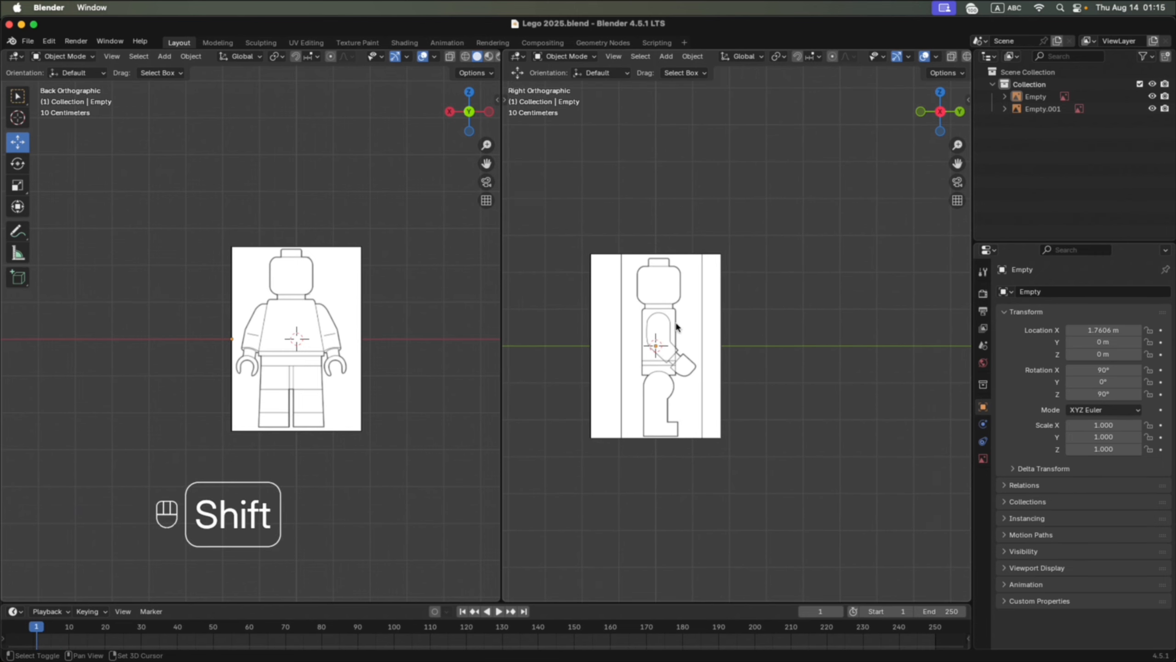
{"action": "key", "text": "shift+a"}
{"action": "mouse_move", "coordinate": [687, 185]}
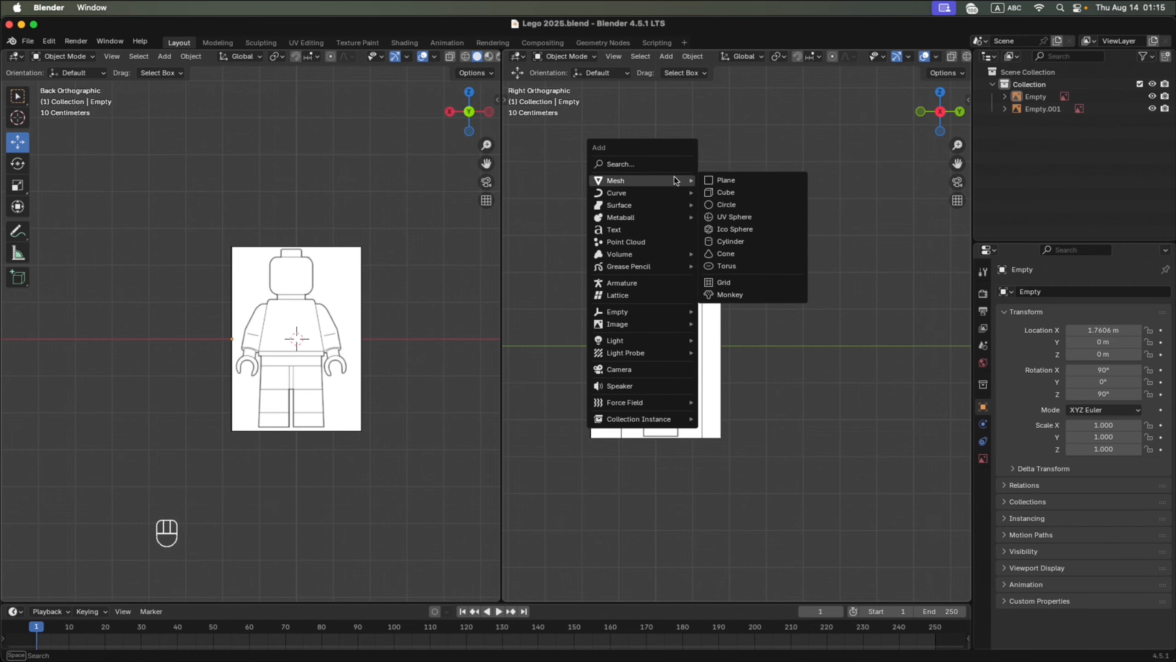
{"action": "left_click_drag", "start_coordinate": [660, 153], "coordinate": [795, 223]}
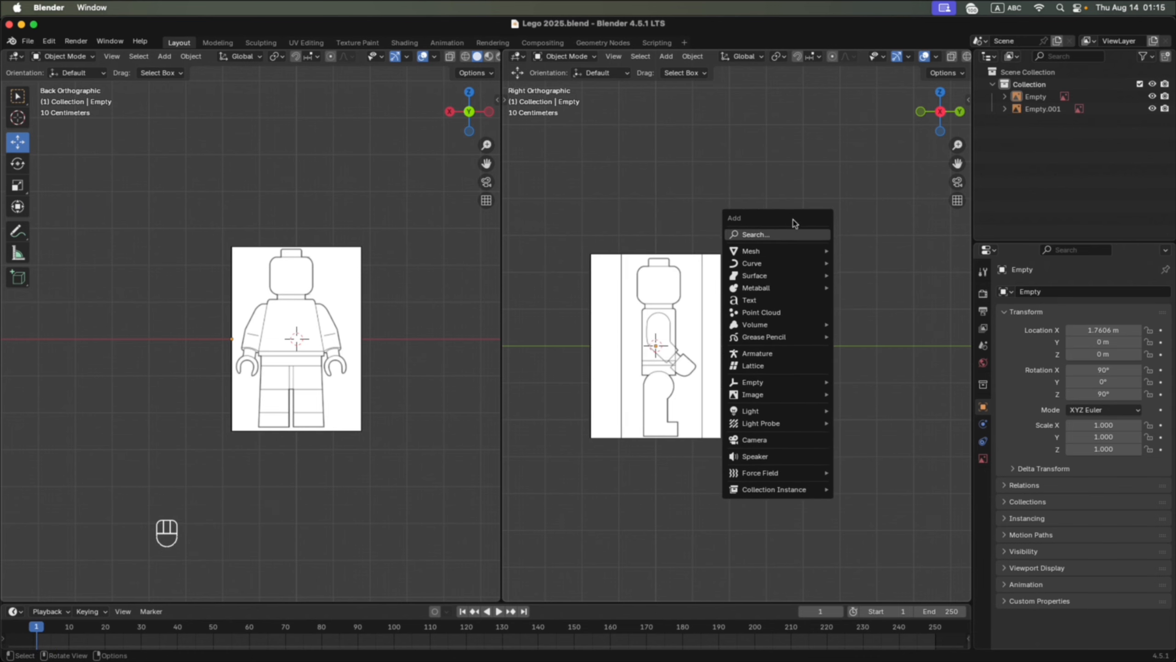
{"action": "mouse_move", "coordinate": [798, 252]}
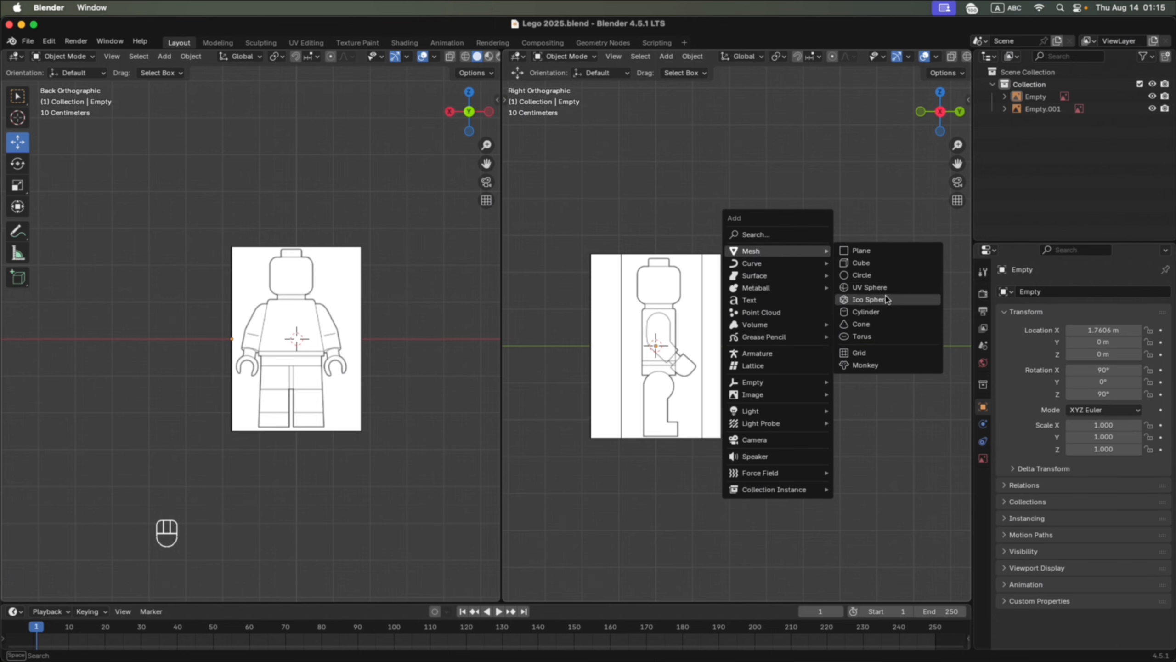
{"action": "left_click", "coordinate": [871, 314]}
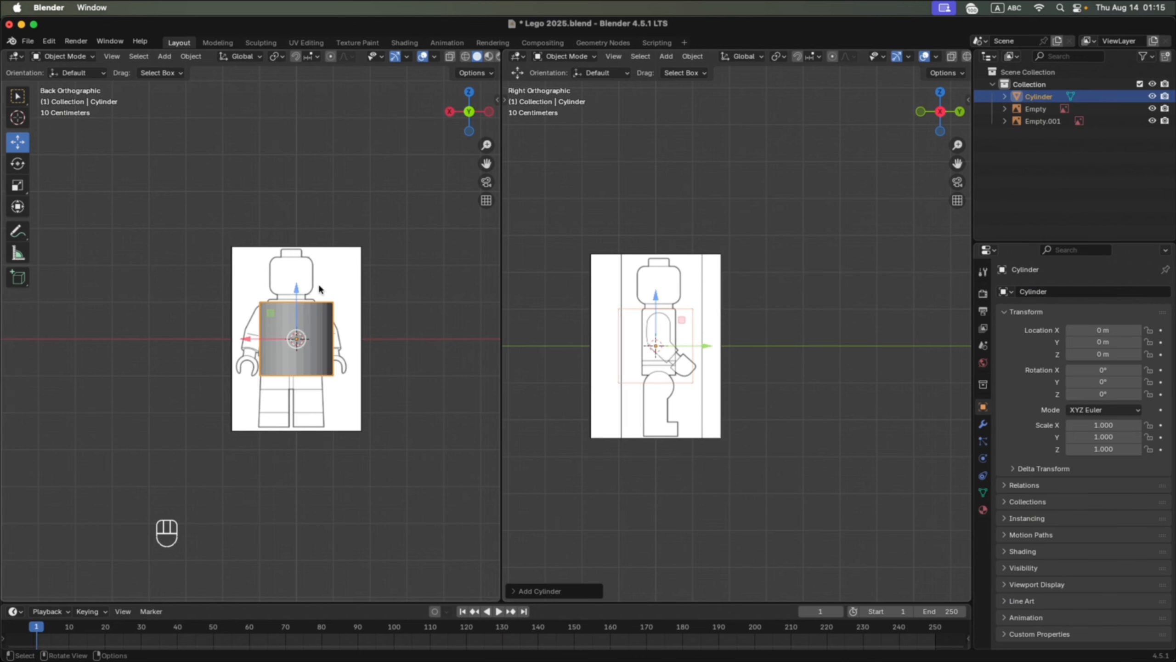
Raise the cylinder over the head in the front drawing, about X 0.15 m and Z 1.74 m, and scale it uniformly to about 0.595.
{"action": "left_click_drag", "start_coordinate": [297, 292], "coordinate": [279, 222]}
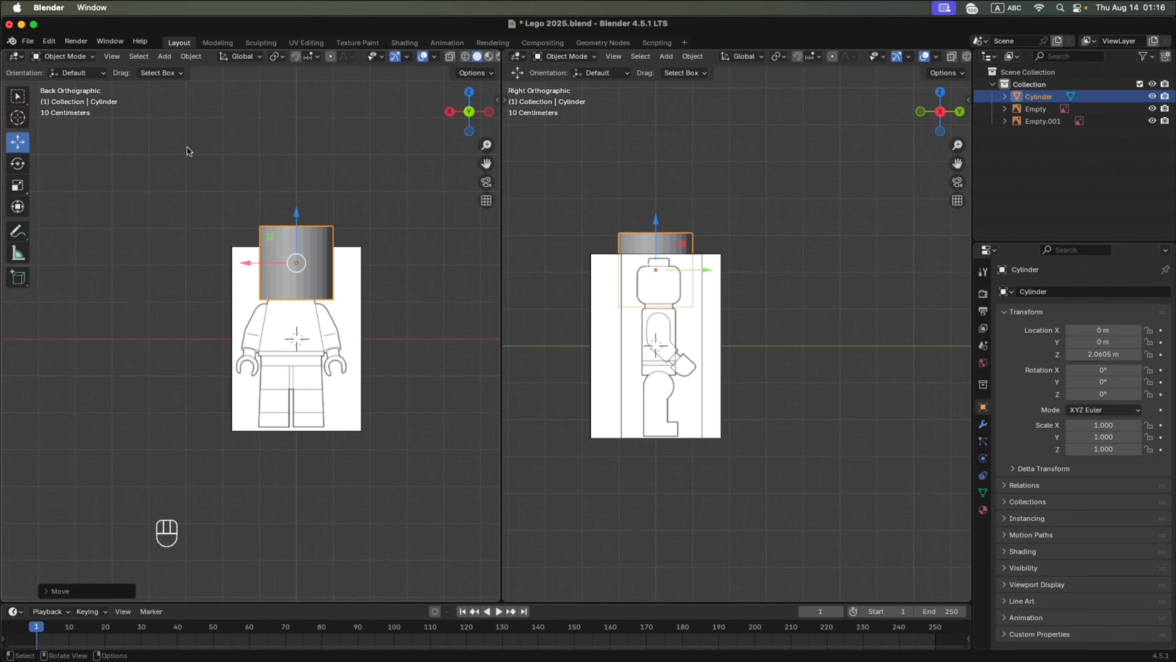
{"action": "left_click", "coordinate": [21, 182]}
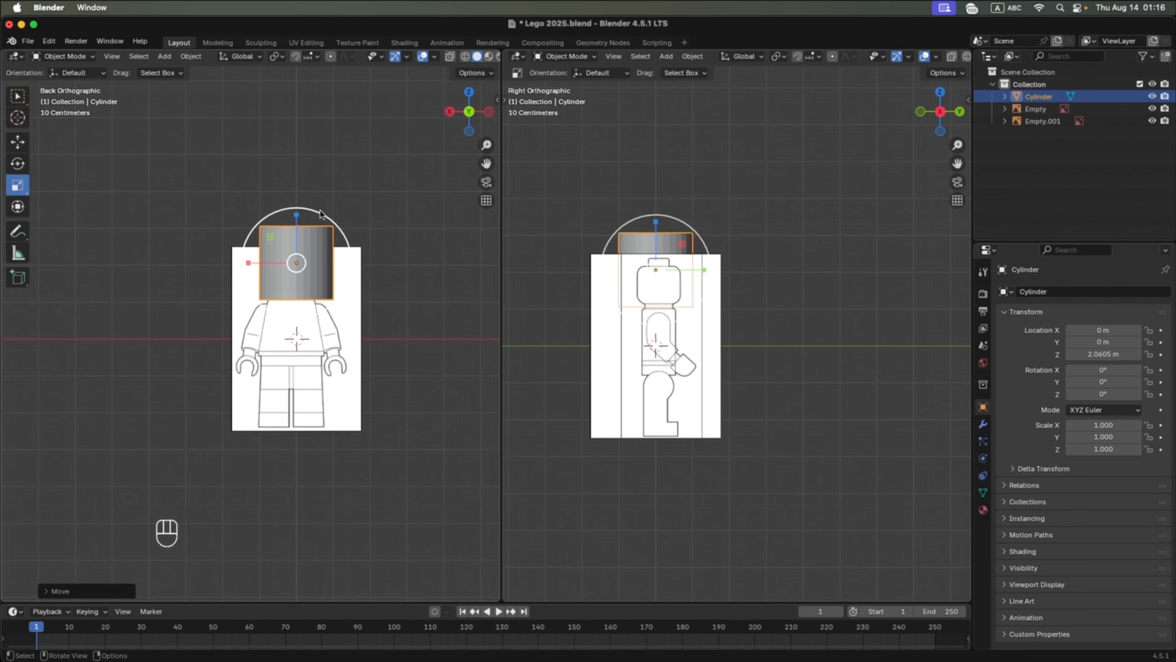
{"action": "left_click_drag", "start_coordinate": [336, 227], "coordinate": [299, 224]}
{"action": "left_click", "coordinate": [19, 142]}
{"action": "left_click_drag", "start_coordinate": [246, 275], "coordinate": [250, 273]}
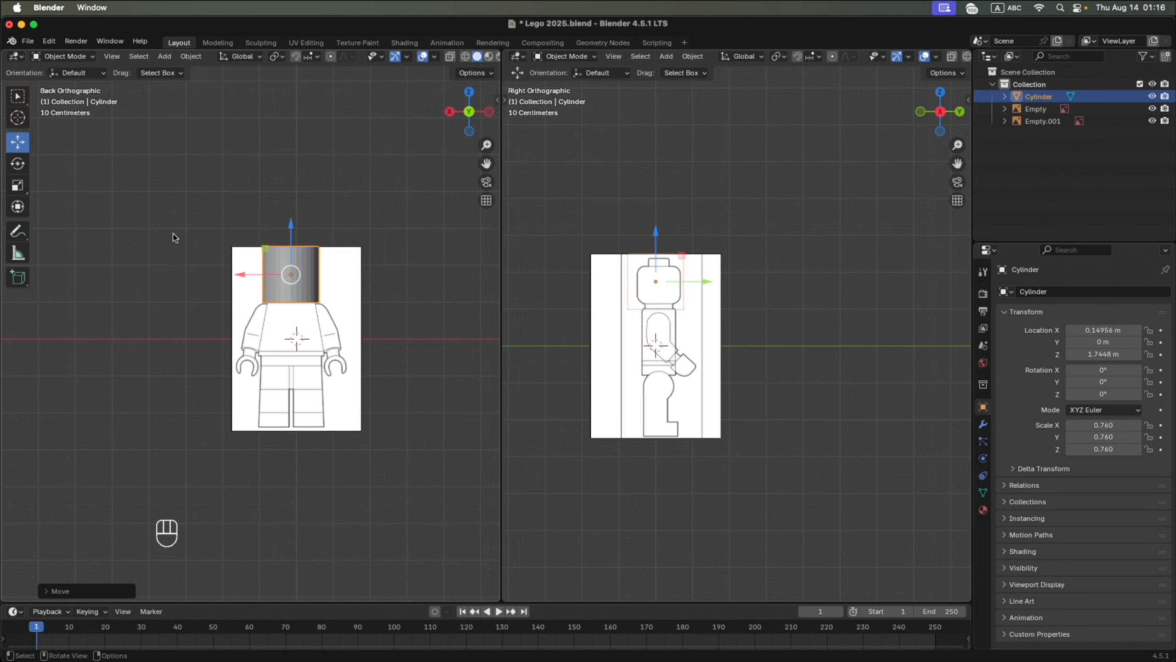
{"action": "left_click", "coordinate": [17, 165]}
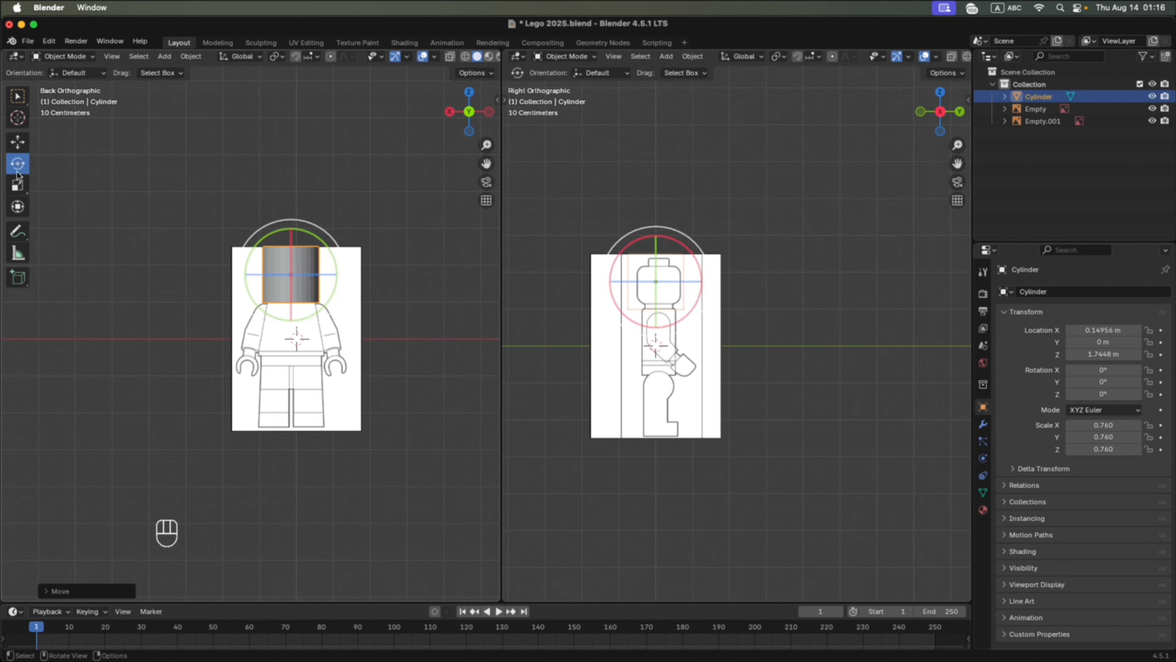
{"action": "left_click", "coordinate": [18, 184]}
{"action": "mouse_move", "coordinate": [327, 236]}
{"action": "left_mouse_down"}
{"action": "mouse_move", "coordinate": [305, 245]}
{"action": "mouse_move", "coordinate": [315, 236]}
{"action": "left_mouse_up"}
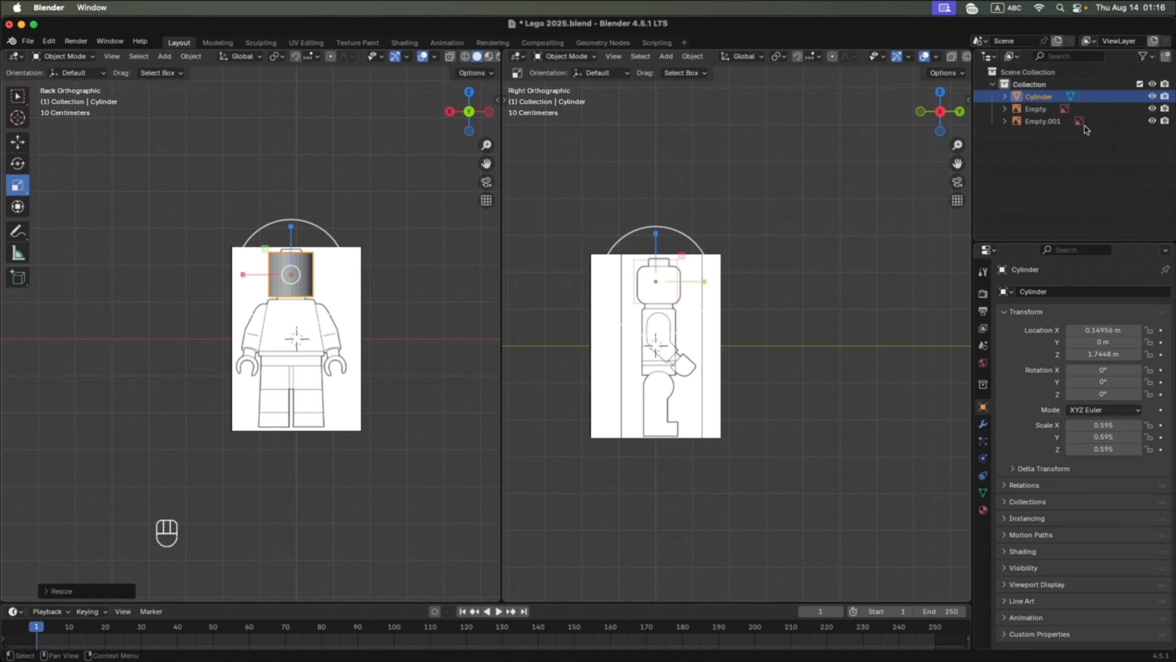
Move the side-view reference image along X to about -1.7 m, behind the cylinder, and return to the right orthographic view.
{"action": "middle_click_drag", "start_coordinate": [852, 138], "coordinate": [549, 236]}
{"action": "left_click", "coordinate": [14, 141]}
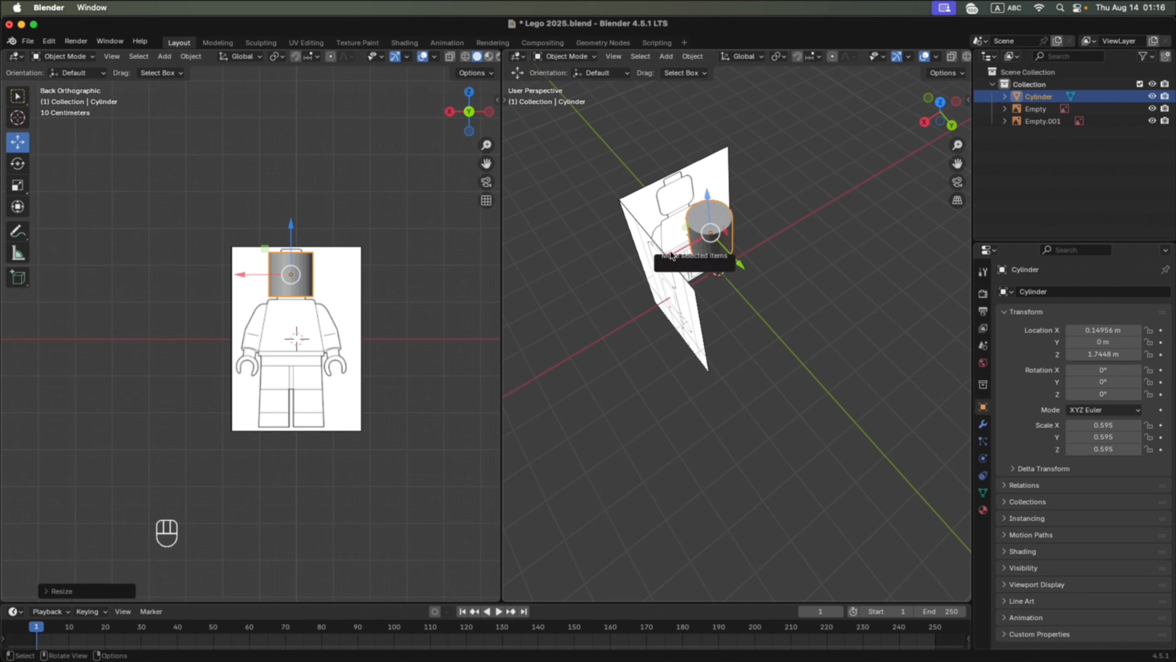
{"action": "mouse_move", "coordinate": [670, 255]}
{"action": "left_mouse_down"}
{"action": "mouse_move", "coordinate": [601, 284]}
{"action": "mouse_move", "coordinate": [669, 253]}
{"action": "left_mouse_up"}
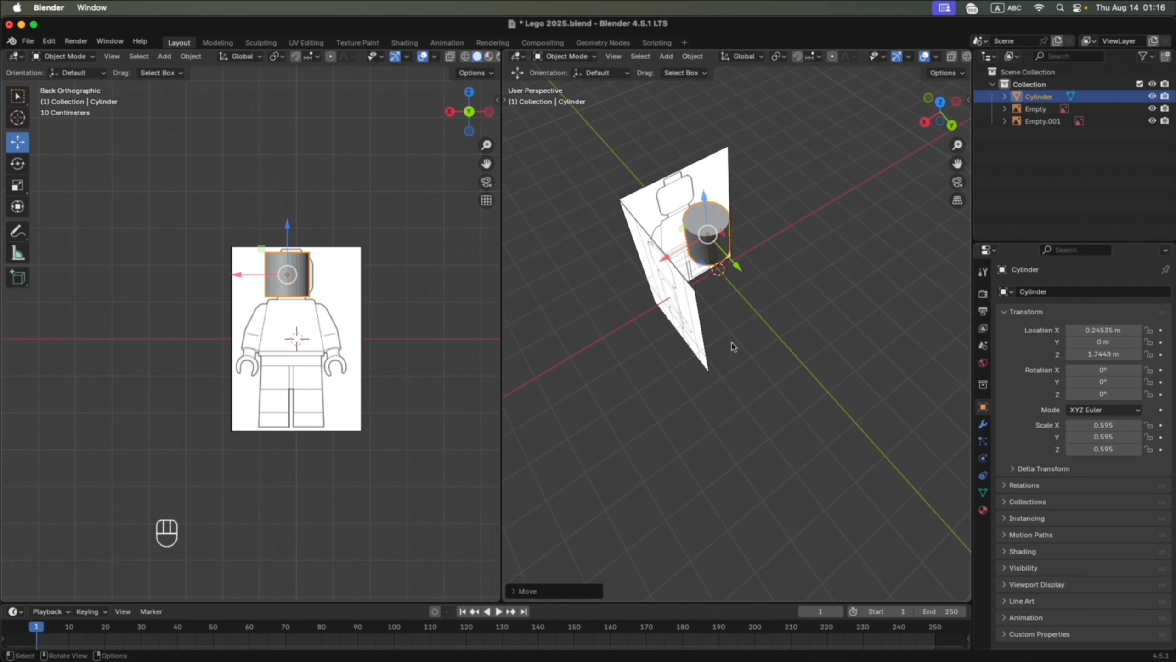
{"action": "left_click", "coordinate": [690, 334]}
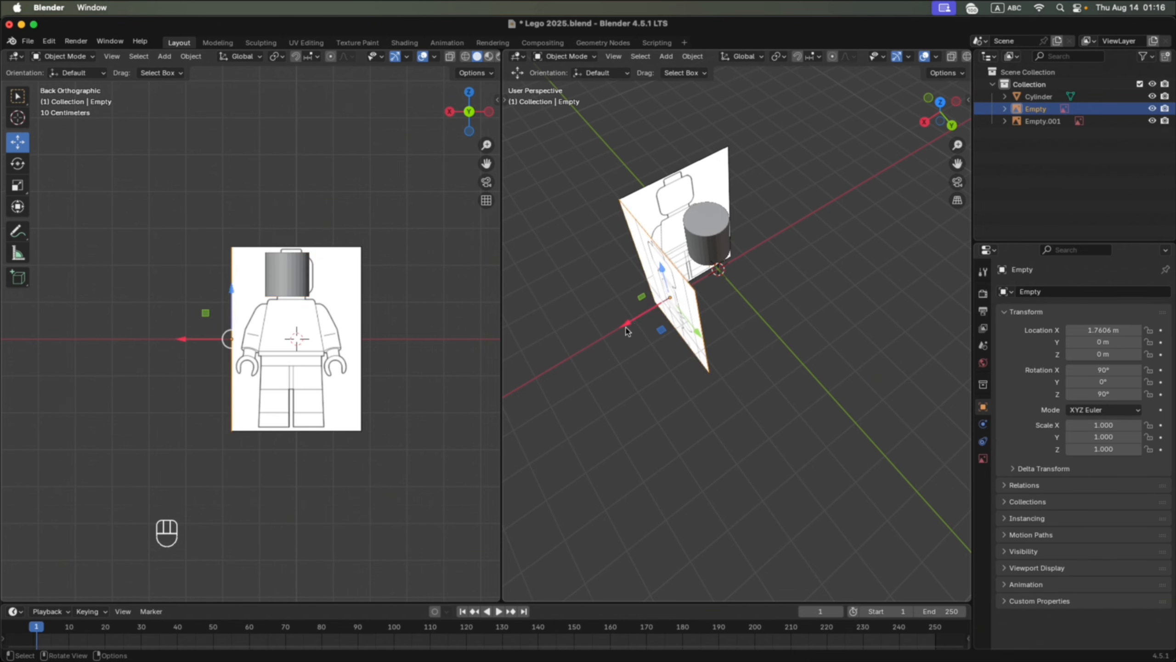
{"action": "left_click_drag", "start_coordinate": [626, 329], "coordinate": [718, 276]}
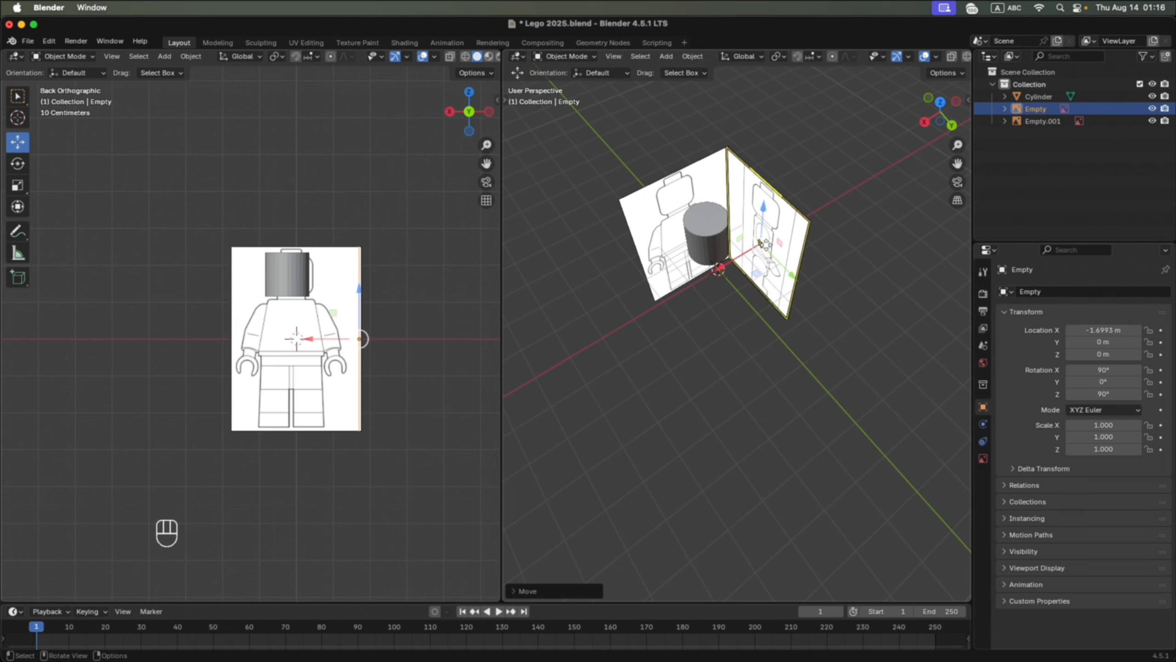
{"action": "left_click", "coordinate": [925, 121]}
Shift the cylinder to about X 0.096 m and Y 0.1 m to match the head in both drawings.
{"action": "left_click", "coordinate": [662, 283]}
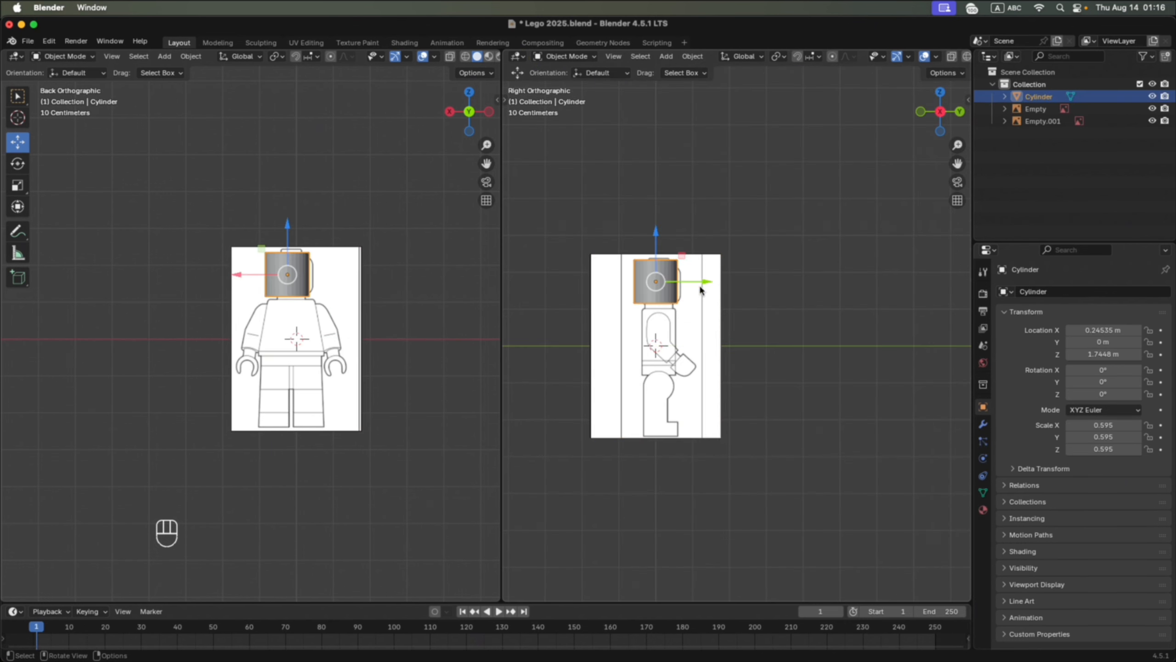
{"action": "left_click_drag", "start_coordinate": [699, 283], "coordinate": [706, 278]}
{"action": "left_click_drag", "start_coordinate": [240, 275], "coordinate": [240, 273]}
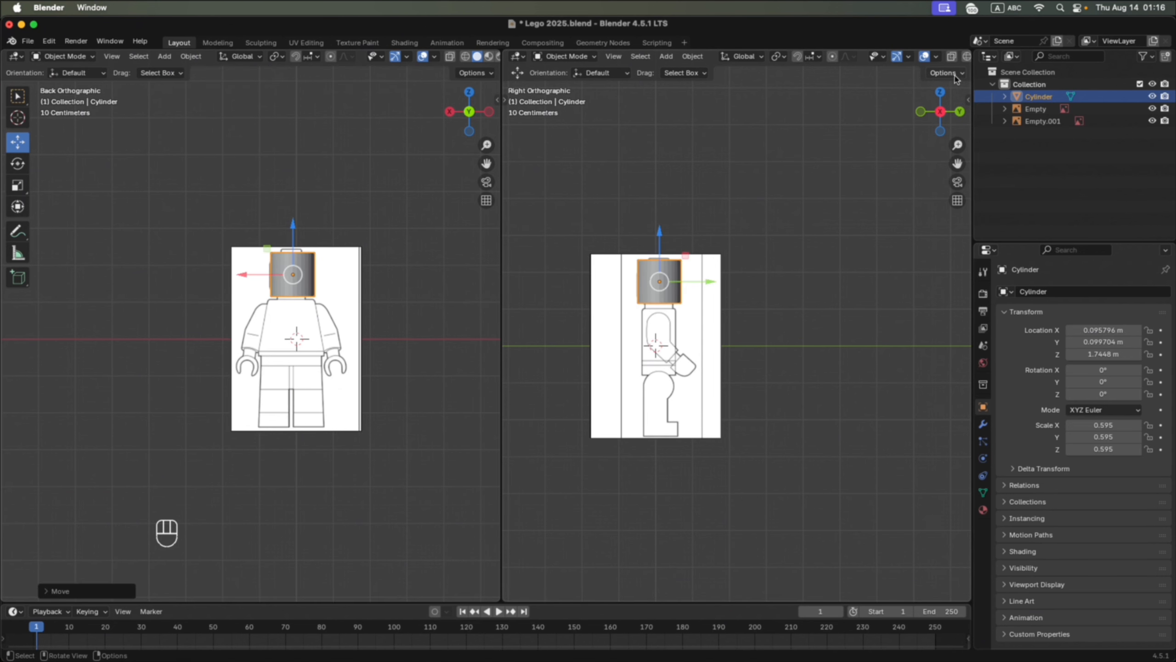
Widen the side-view viewport and enable X-ray display in both viewports.
{"action": "left_click_drag", "start_coordinate": [973, 200], "coordinate": [1036, 185]}
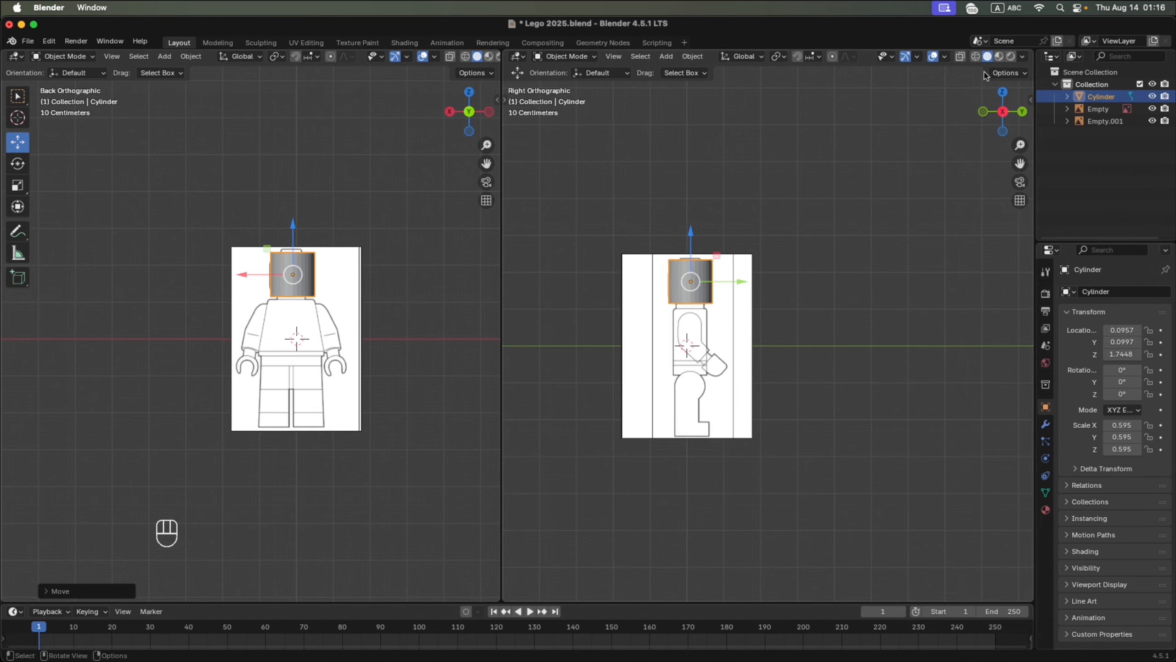
{"action": "left_click", "coordinate": [961, 57]}
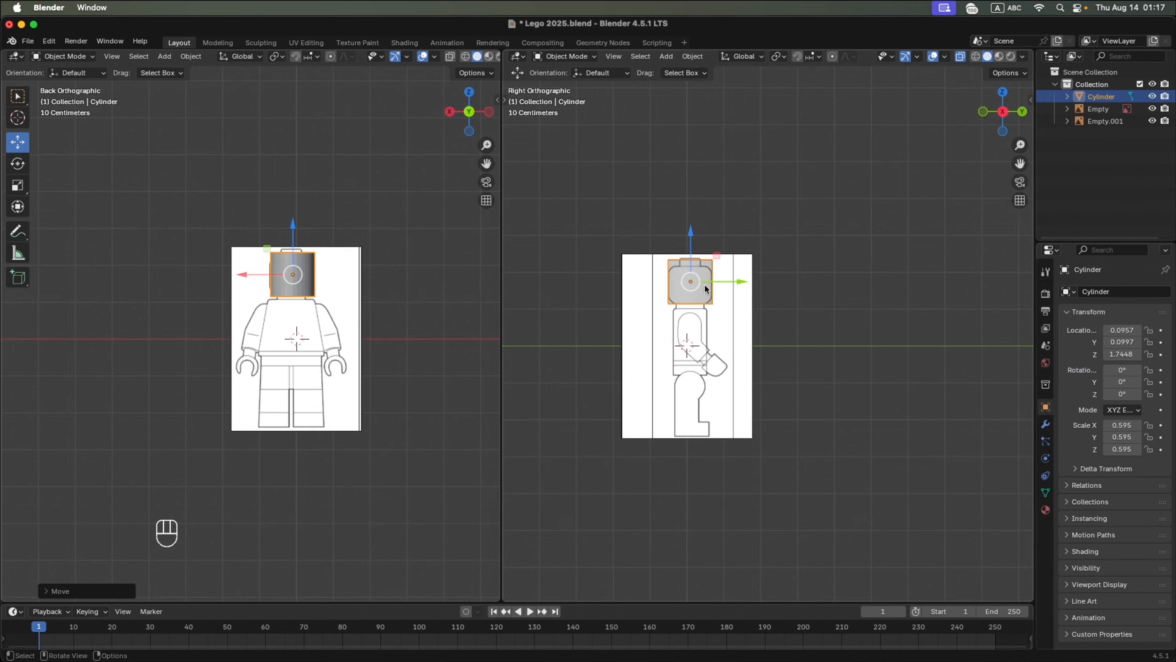
{"action": "left_click", "coordinate": [449, 57]}
Fine-tune the cylinder's position over the head outline in both views to about X 0.136 m and Z 1.72 m.
{"action": "scroll", "coordinate": [780, 255], "scroll_direction": "up", "scroll_amount": 5}
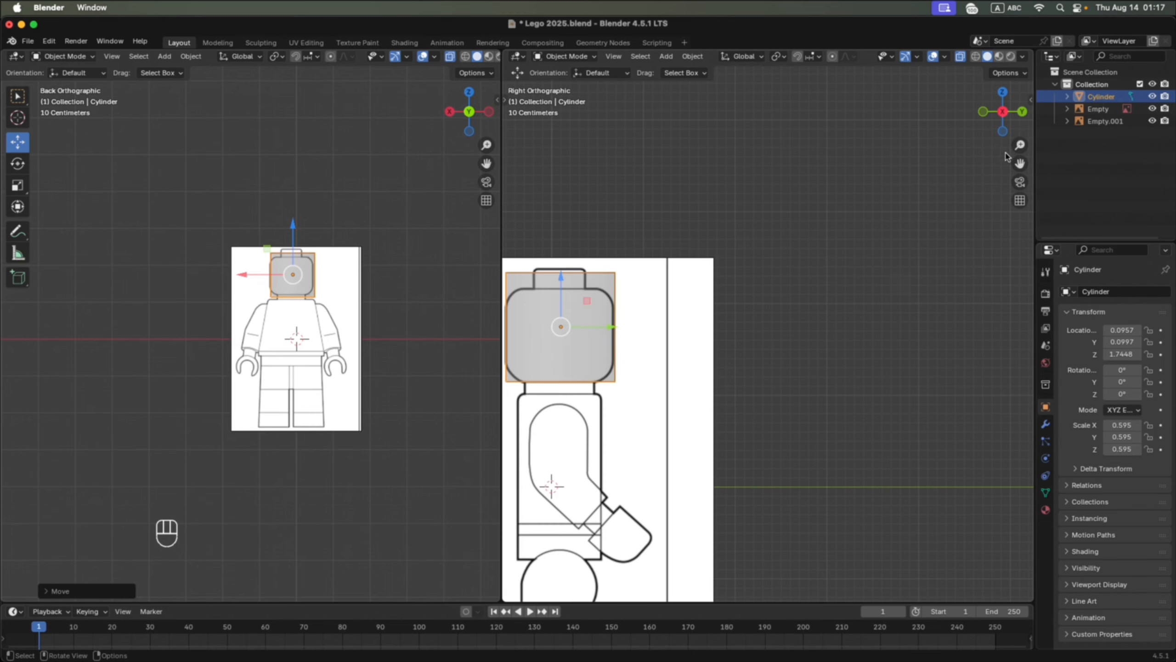
{"action": "left_click_drag", "start_coordinate": [1019, 163], "coordinate": [1161, 108]}
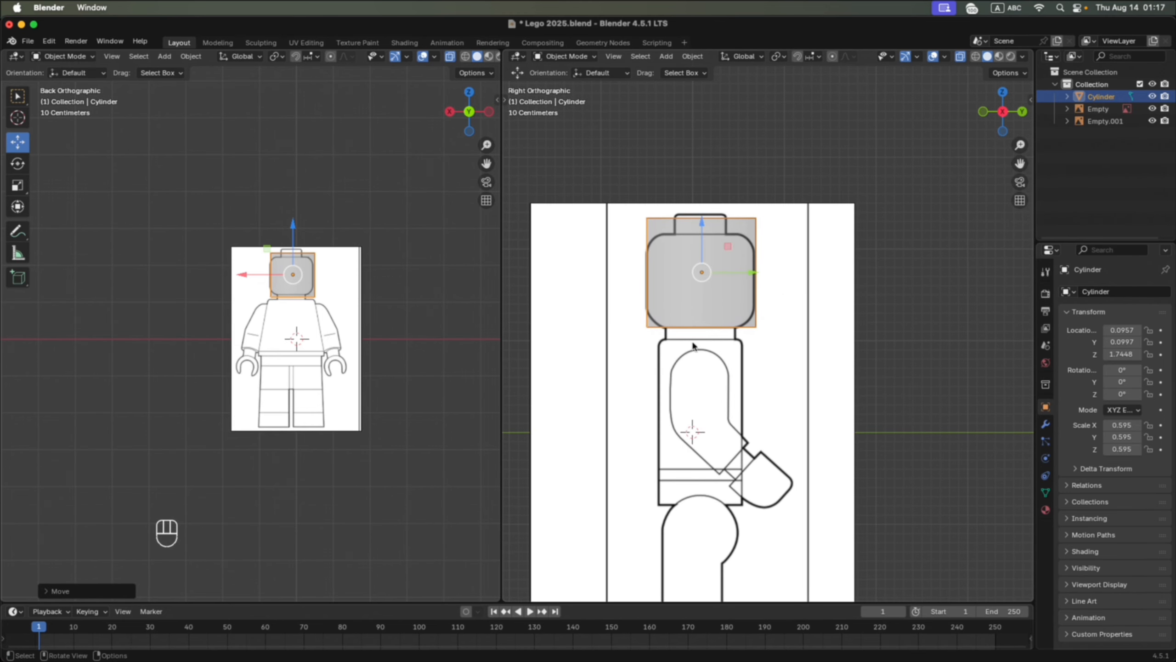
{"action": "left_click_drag", "start_coordinate": [702, 236], "coordinate": [703, 247]}
{"action": "scroll", "coordinate": [295, 243], "scroll_direction": "up", "scroll_amount": 5}
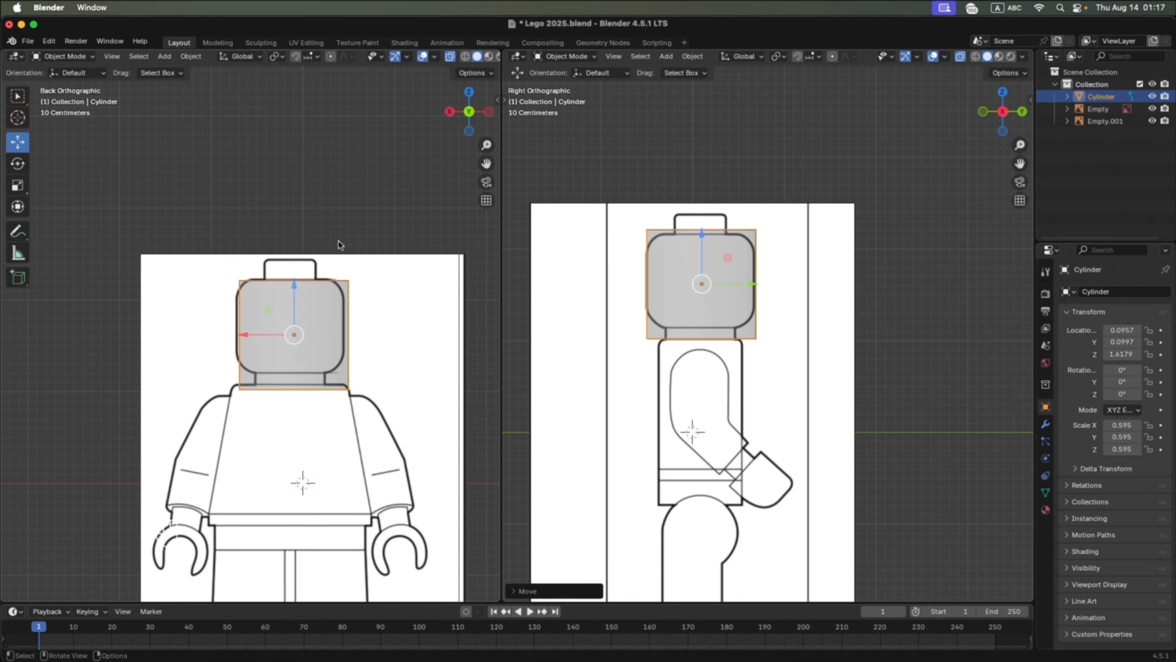
{"action": "left_click_drag", "start_coordinate": [487, 166], "coordinate": [470, 154]}
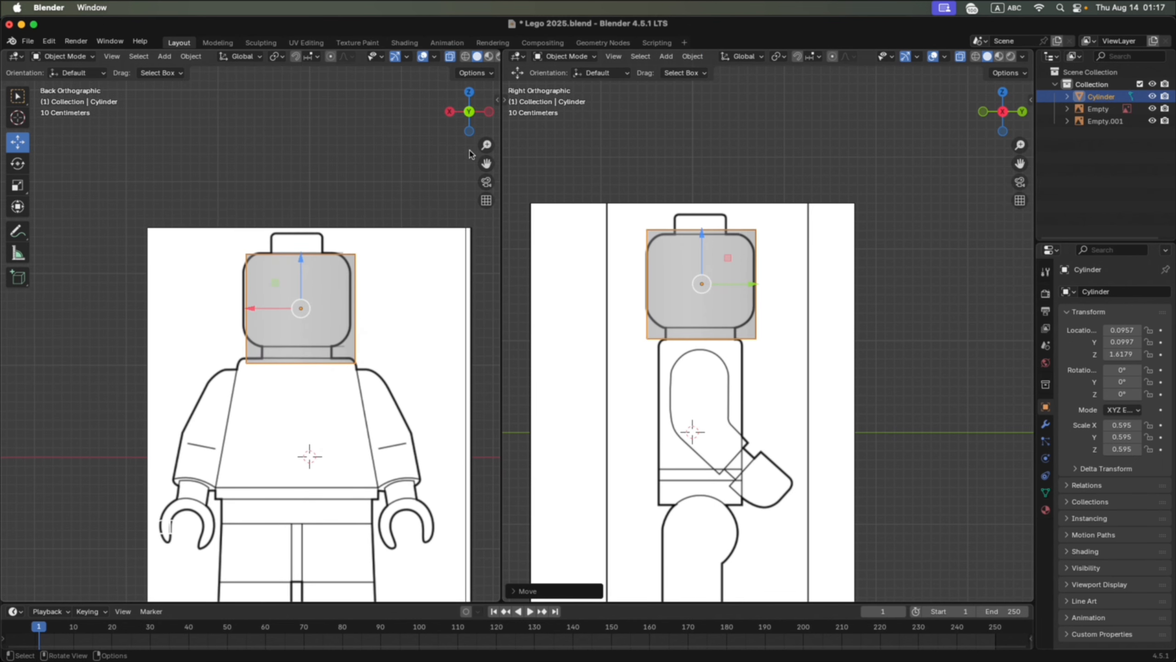
{"action": "left_click_drag", "start_coordinate": [304, 262], "coordinate": [299, 252]}
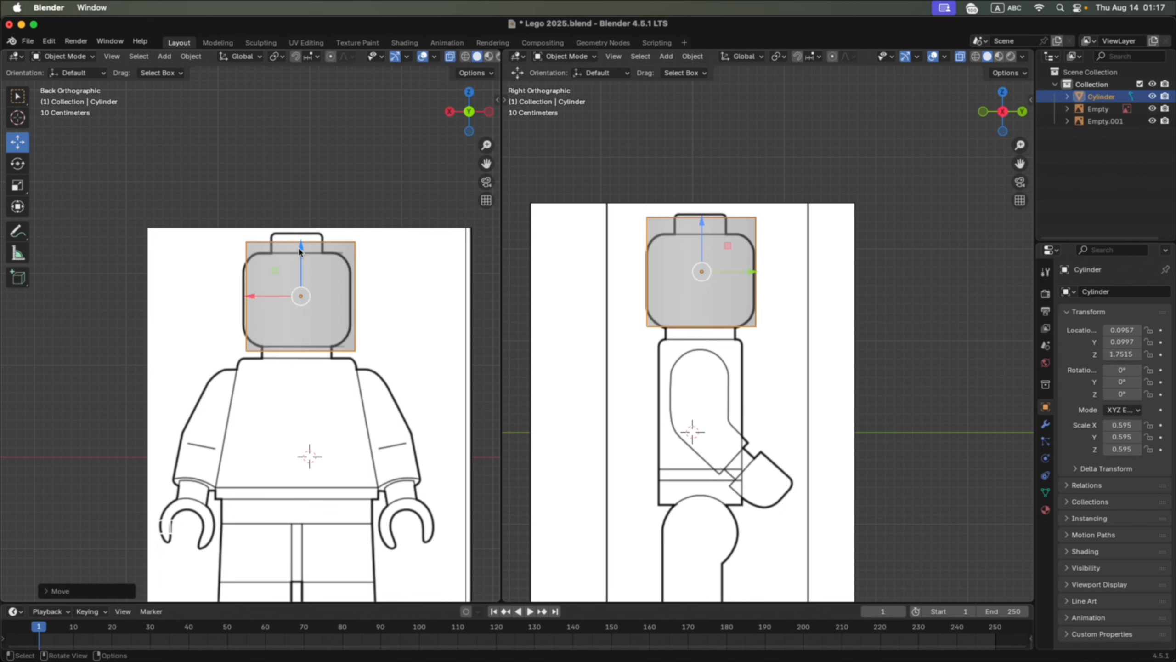
{"action": "left_click_drag", "start_coordinate": [249, 293], "coordinate": [245, 294]}
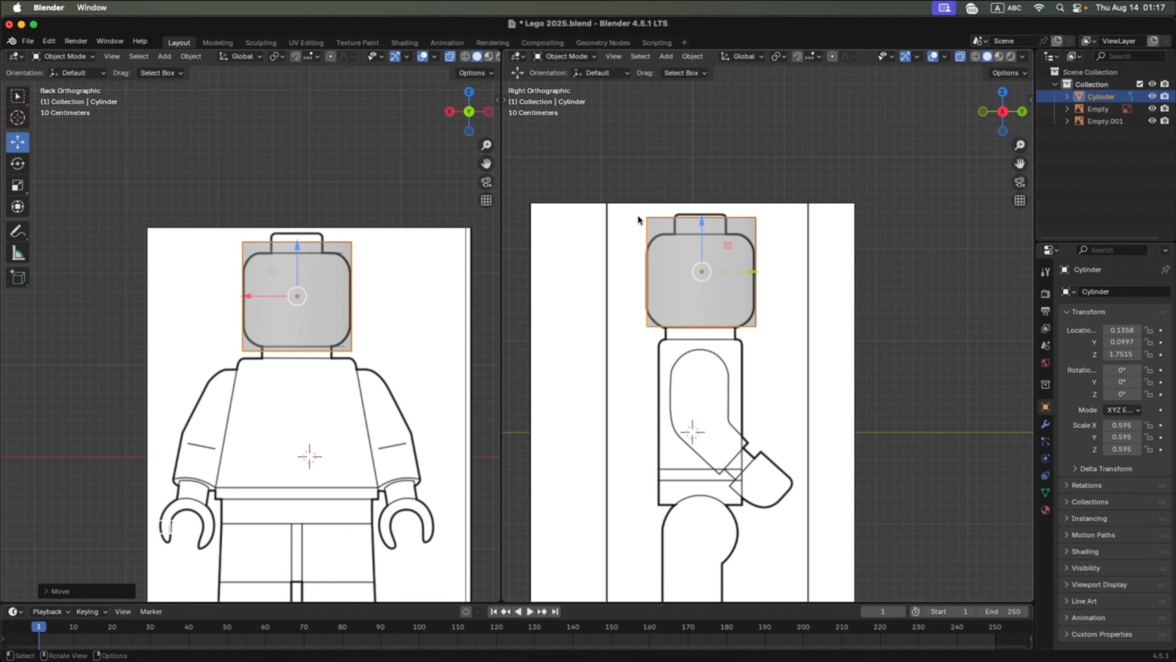
{"action": "left_click_drag", "start_coordinate": [703, 227], "coordinate": [699, 232]}
In Edit Mode, select the cylinder's top vertices and lower them to the top edge of the head outline.
{"action": "left_click", "coordinate": [563, 56]}
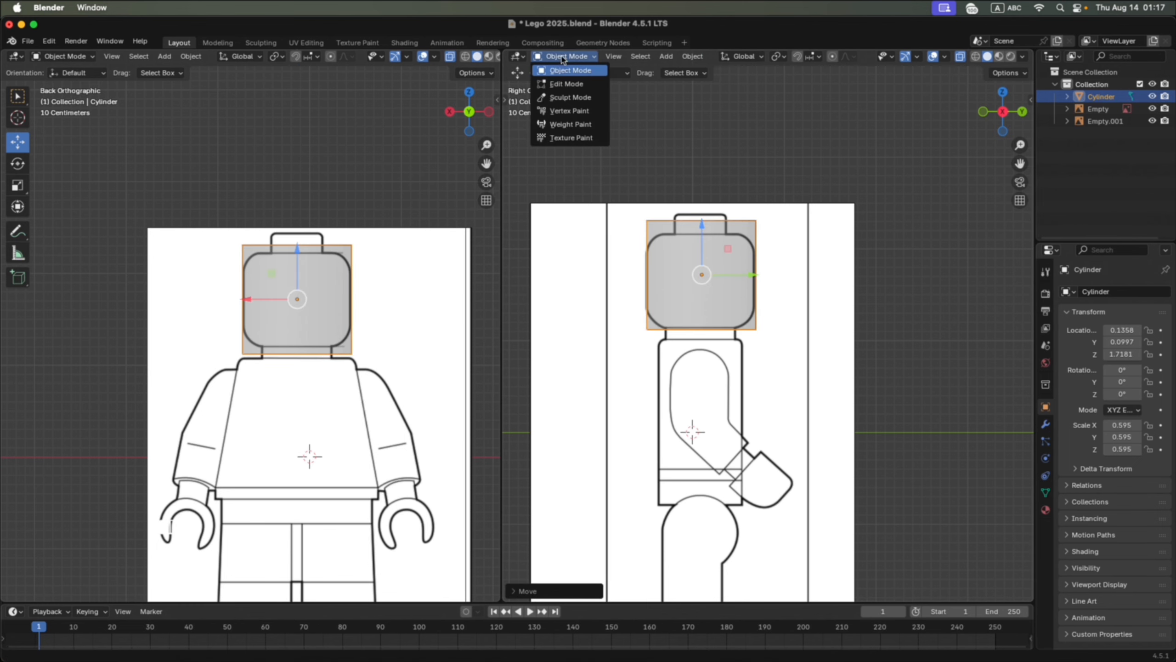
{"action": "left_click", "coordinate": [566, 84]}
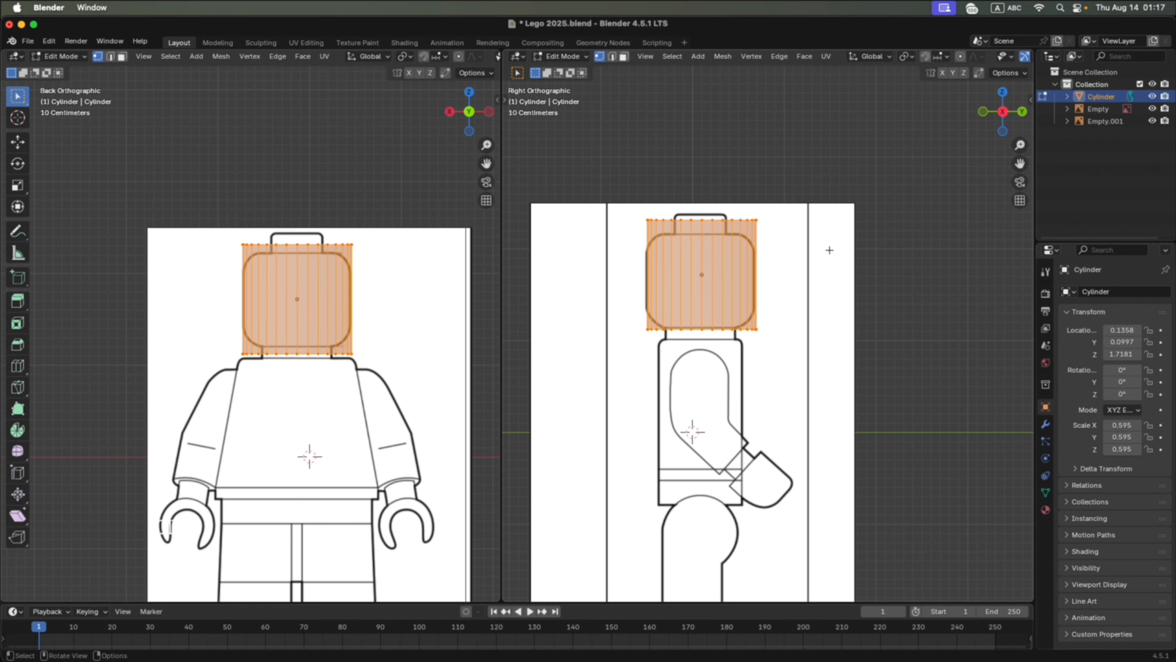
{"action": "left_click_drag", "start_coordinate": [843, 140], "coordinate": [625, 224]}
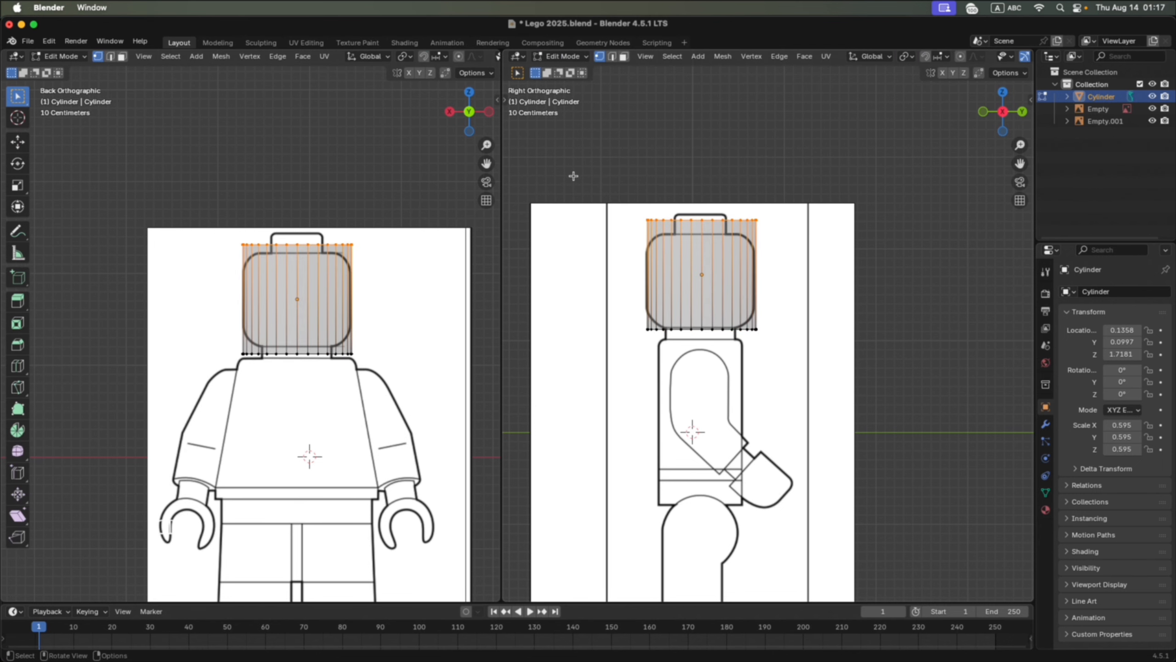
{"action": "key", "text": "t"}
{"action": "left_click", "coordinate": [520, 142]}
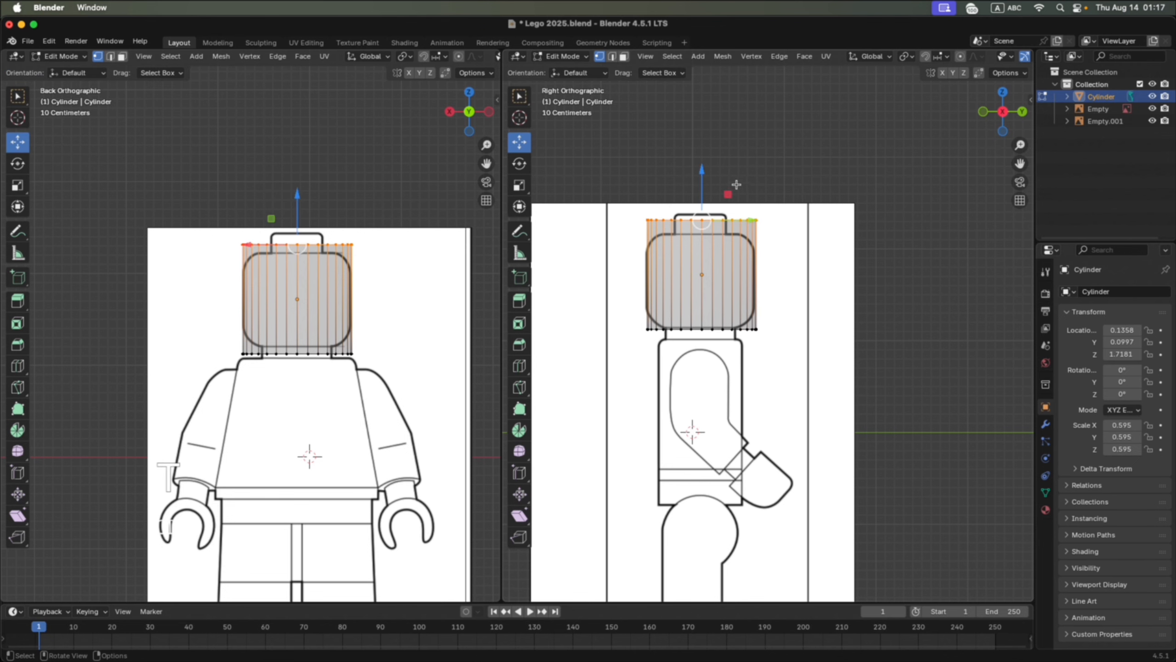
{"action": "left_click_drag", "start_coordinate": [703, 173], "coordinate": [703, 184]}
Select the cylinder's bottom vertices and raise them slightly to the lower edge of the head outline.
{"action": "left_click_drag", "start_coordinate": [773, 313], "coordinate": [610, 361]}
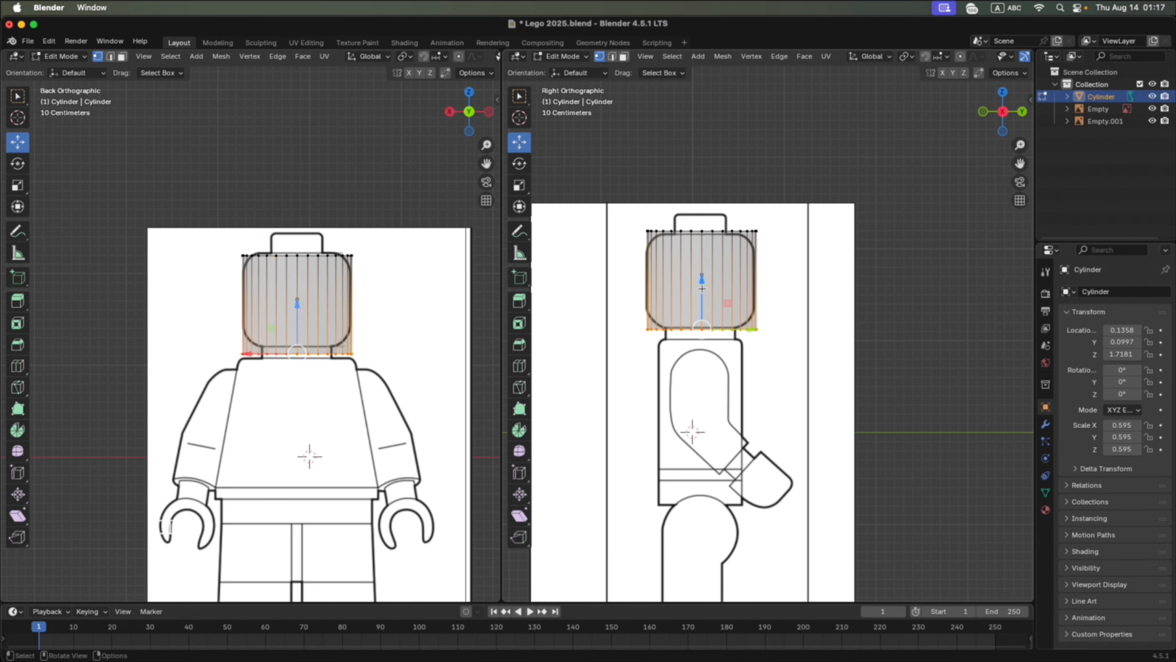
{"action": "left_click_drag", "start_coordinate": [703, 288], "coordinate": [703, 286]}
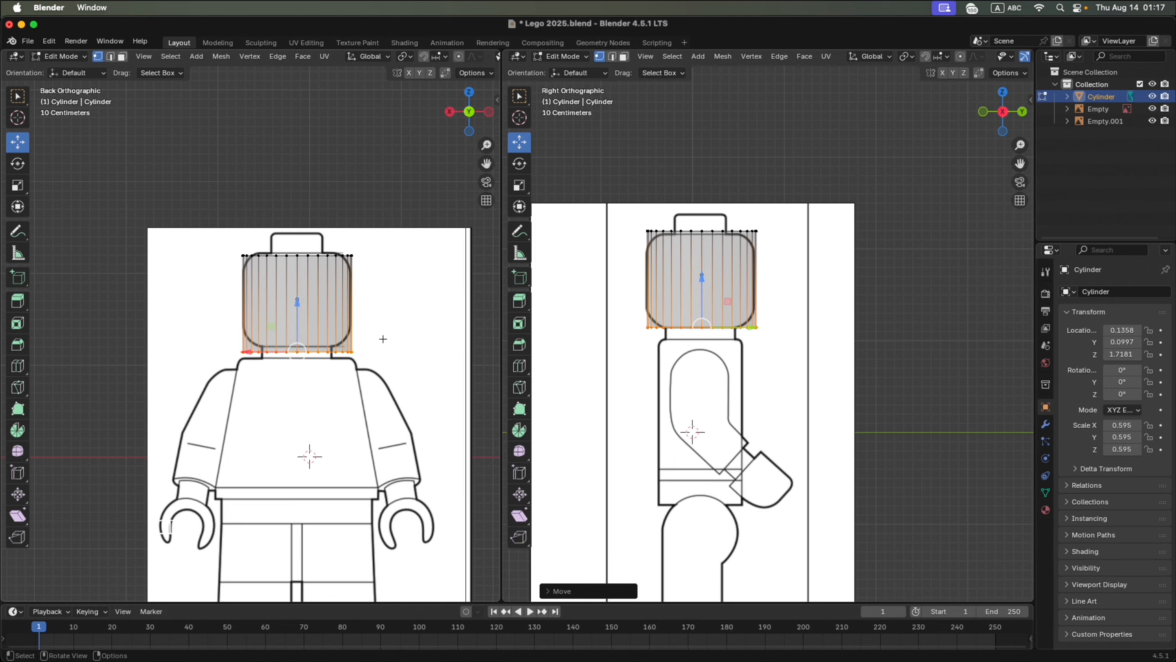
{"action": "left_click_drag", "start_coordinate": [297, 306], "coordinate": [296, 314]}
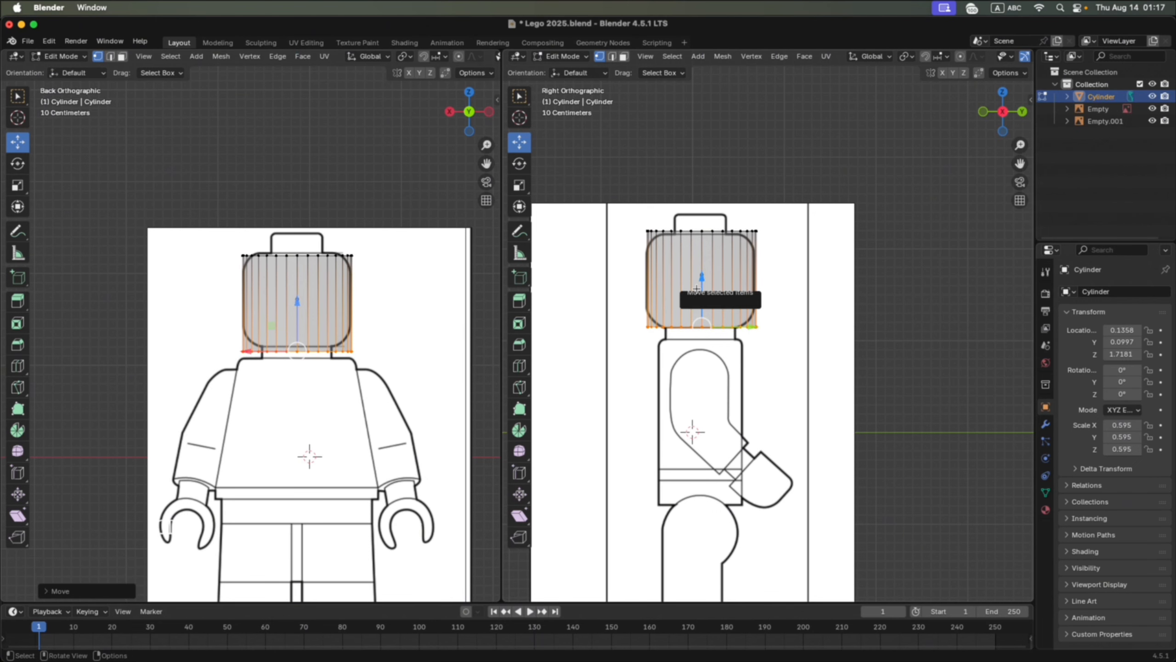
Bevel the cylinder's bottom edge by about 0.226 m with 4 segments to round the lower head.
{"action": "key", "text": "super+b"}
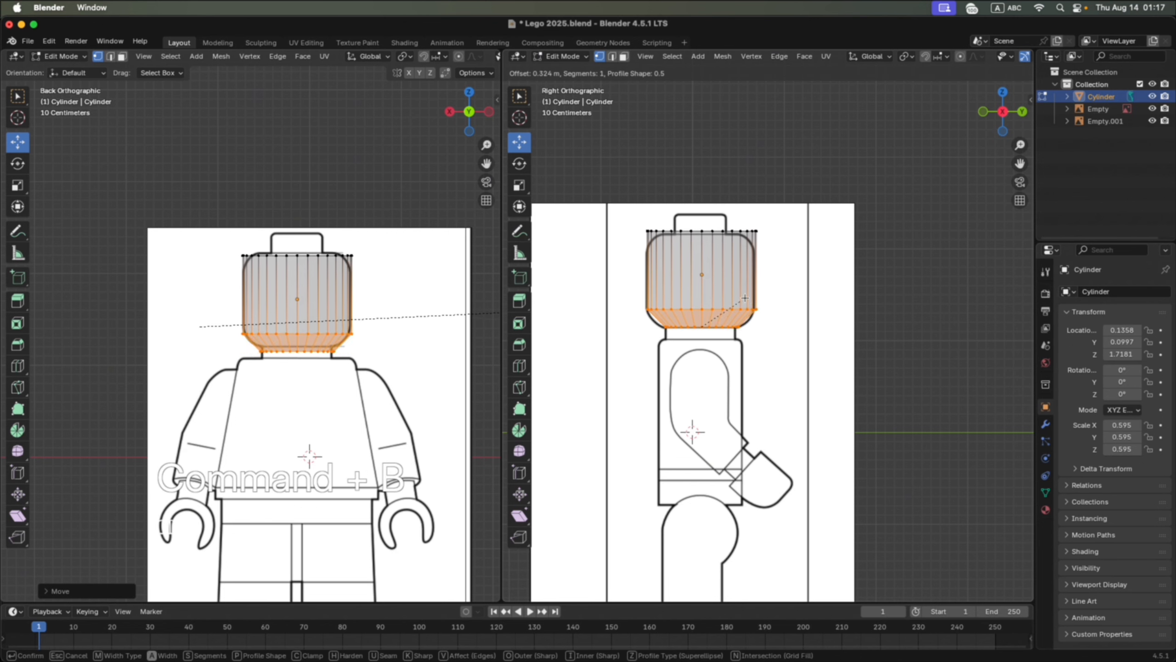
{"action": "key", "text": "Escape"}
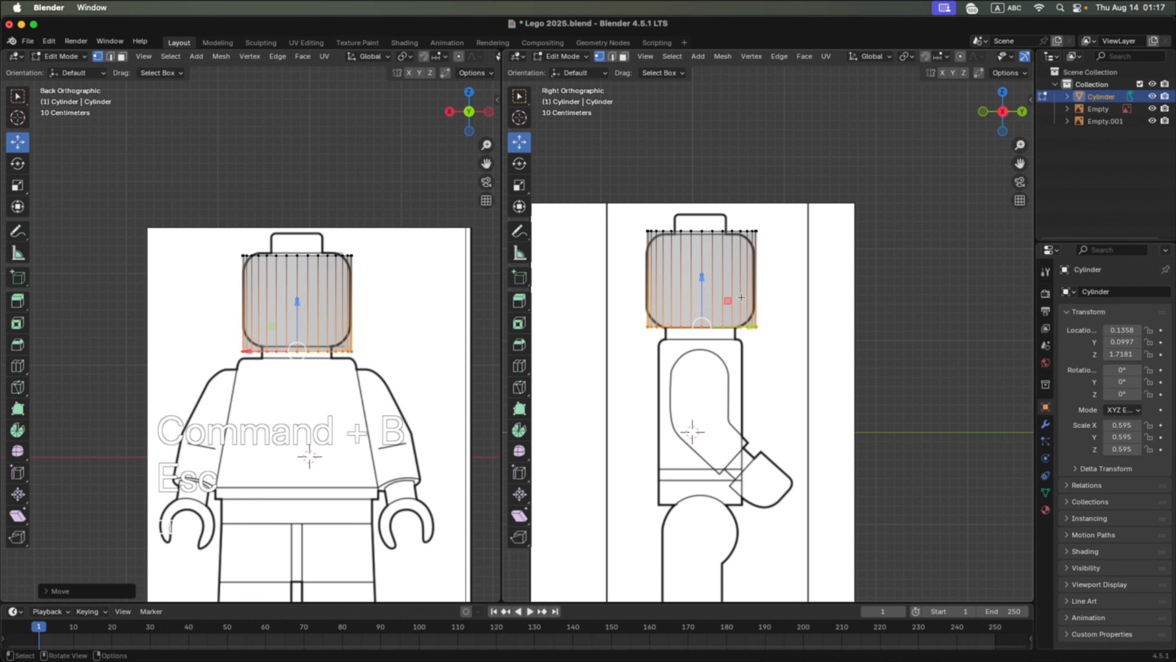
{"action": "left_click", "coordinate": [522, 344]}
{"action": "left_click_drag", "start_coordinate": [702, 384], "coordinate": [769, 313]}
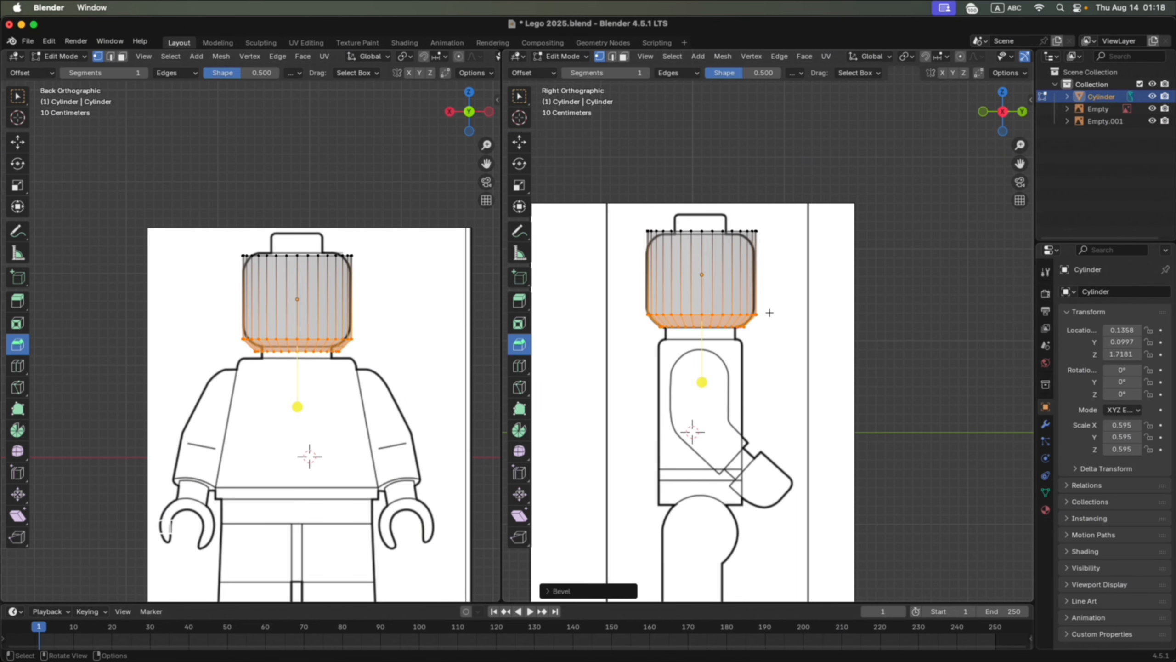
{"action": "left_click", "coordinate": [550, 592]}
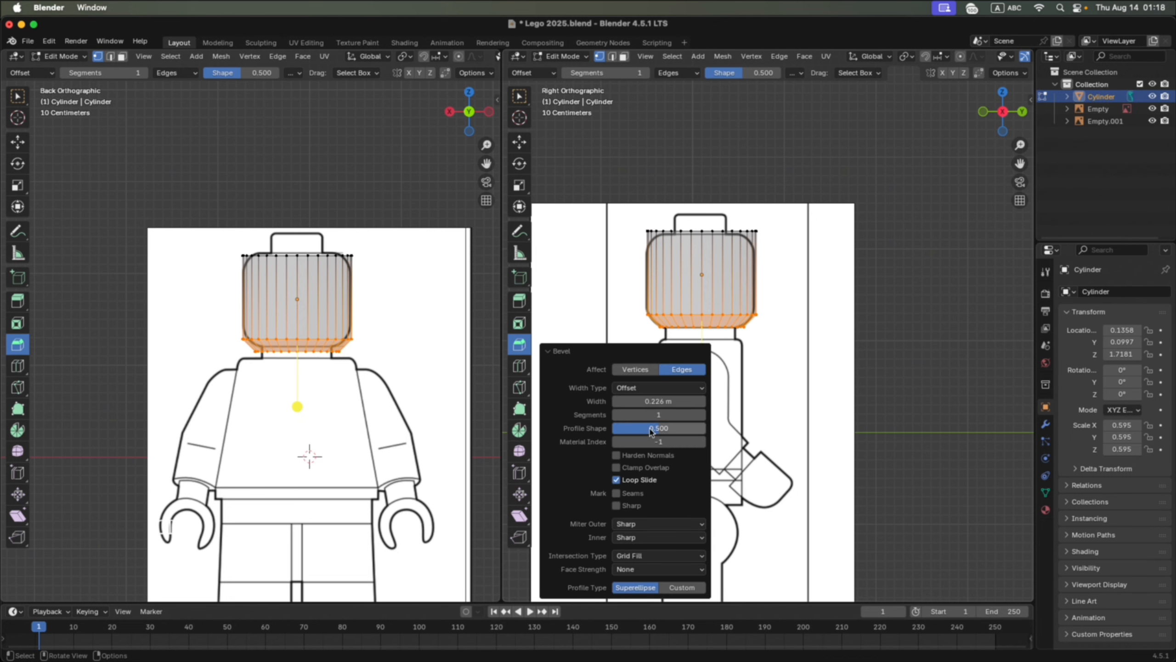
{"action": "mouse_move", "coordinate": [644, 416]}
{"action": "left_mouse_down"}
{"action": "mouse_move", "coordinate": [681, 416]}
{"action": "mouse_move", "coordinate": [667, 417]}
{"action": "left_mouse_up"}
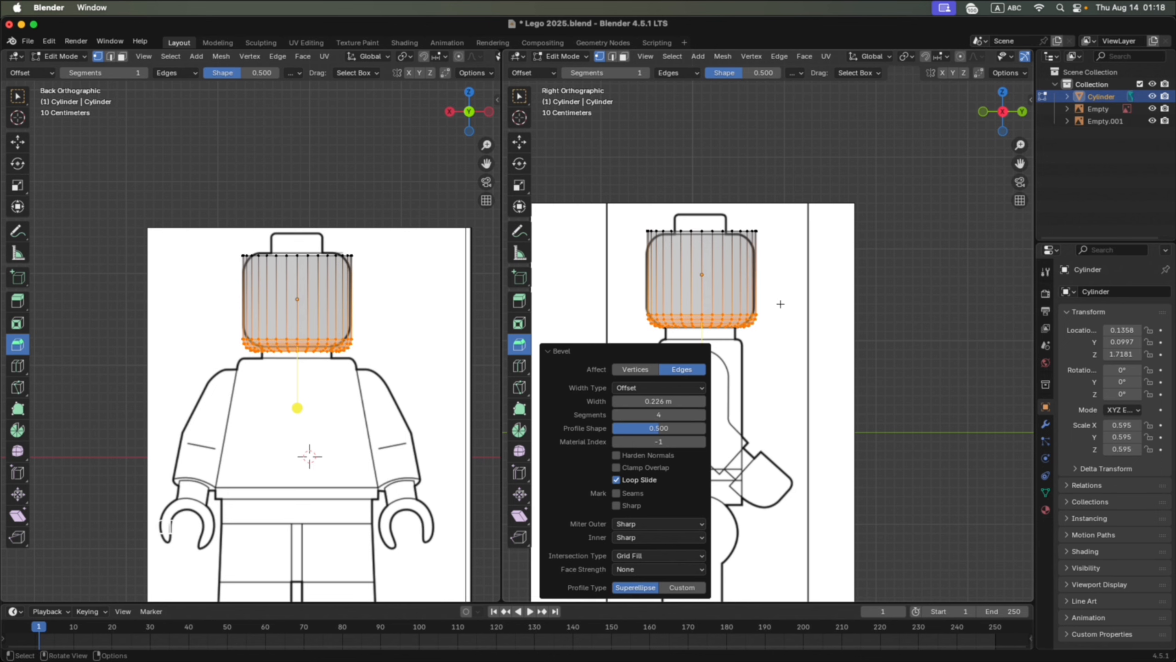
Select the cylinder's top vertices and bevel that edge by about 0.266 m with 4 segments.
{"action": "left_click_drag", "start_coordinate": [780, 211], "coordinate": [612, 272]}
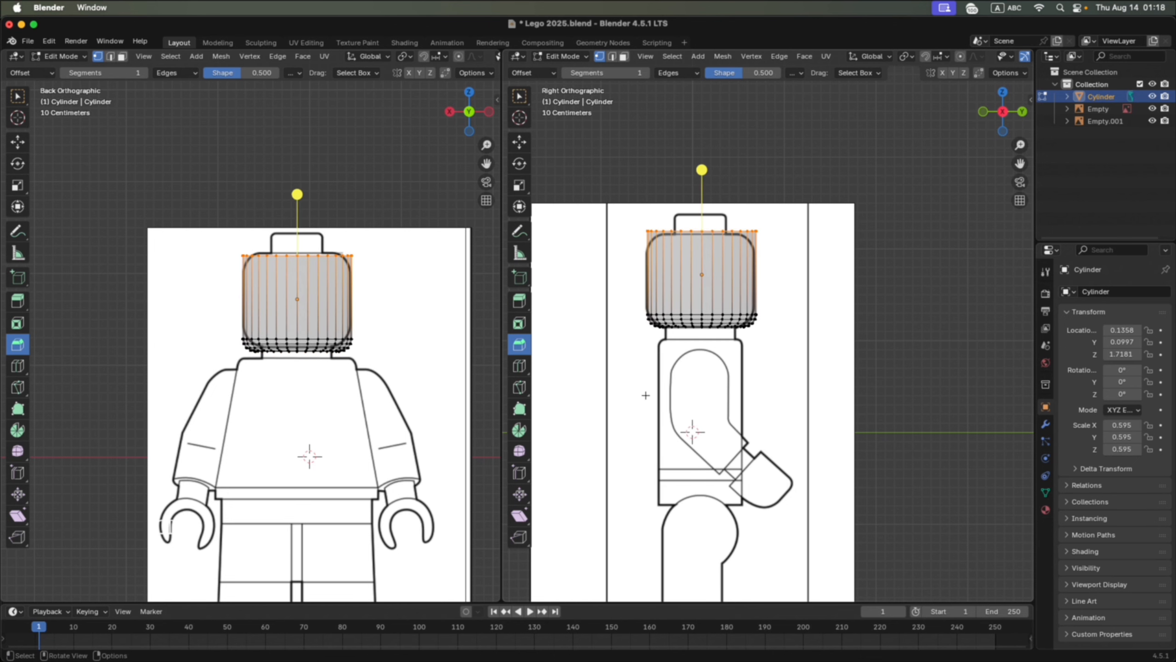
{"action": "left_click_drag", "start_coordinate": [702, 169], "coordinate": [715, 150]}
{"action": "left_click", "coordinate": [703, 416]}
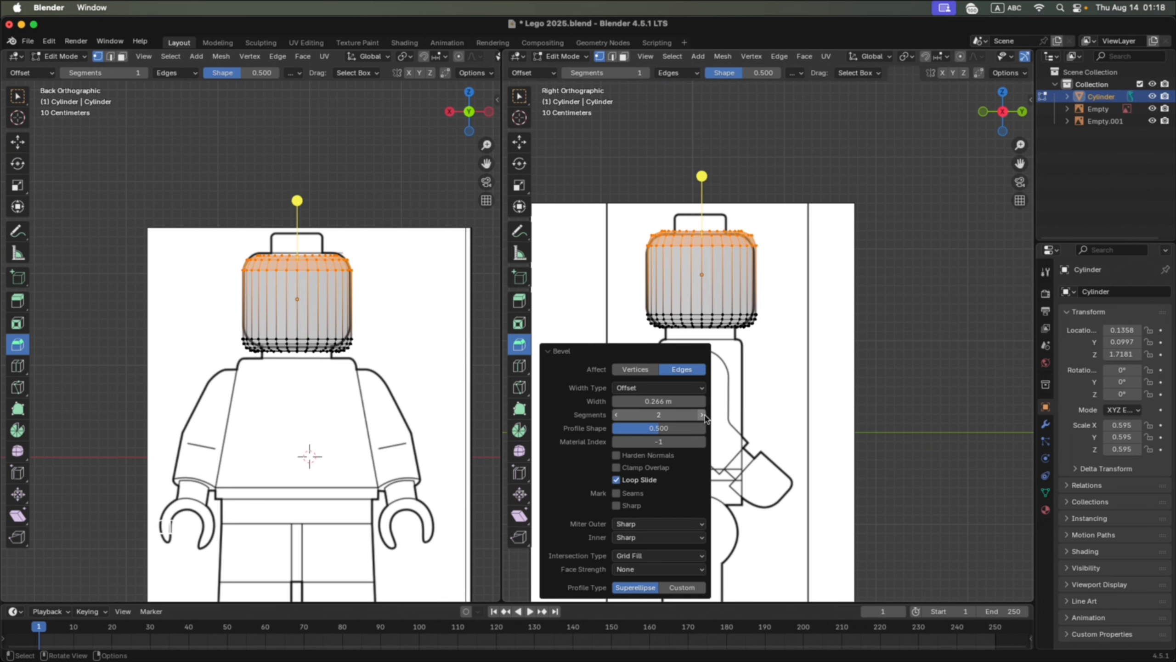
{"action": "left_click", "coordinate": [705, 416]}
{"action": "left_click", "coordinate": [704, 416]}
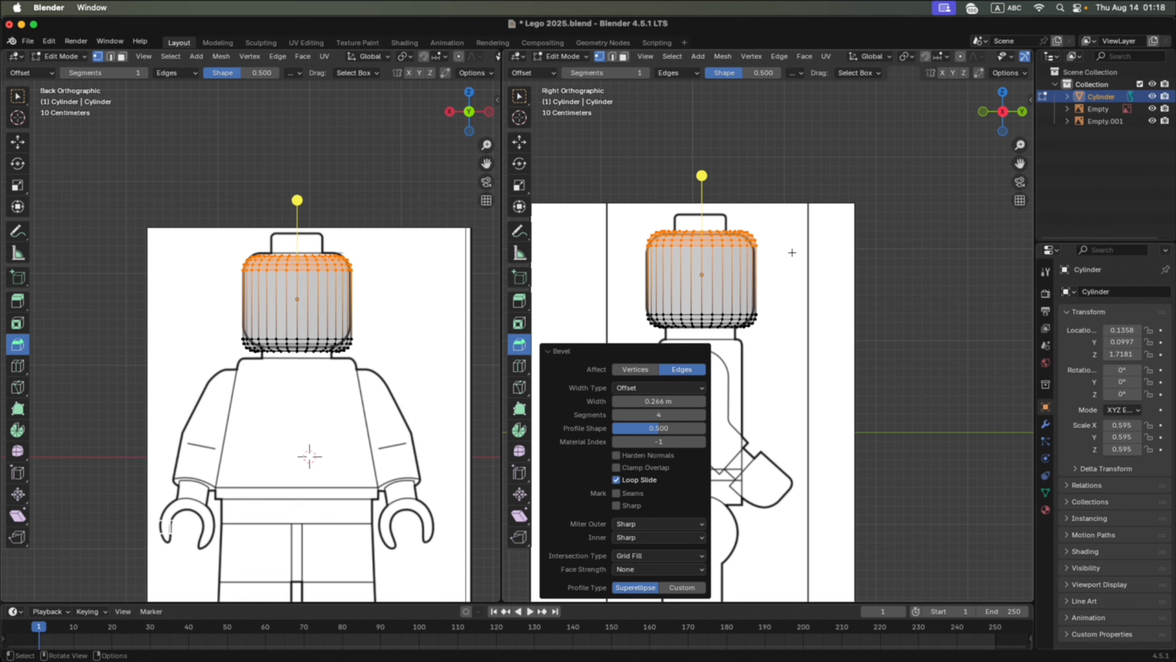
{"action": "left_click", "coordinate": [821, 281]}
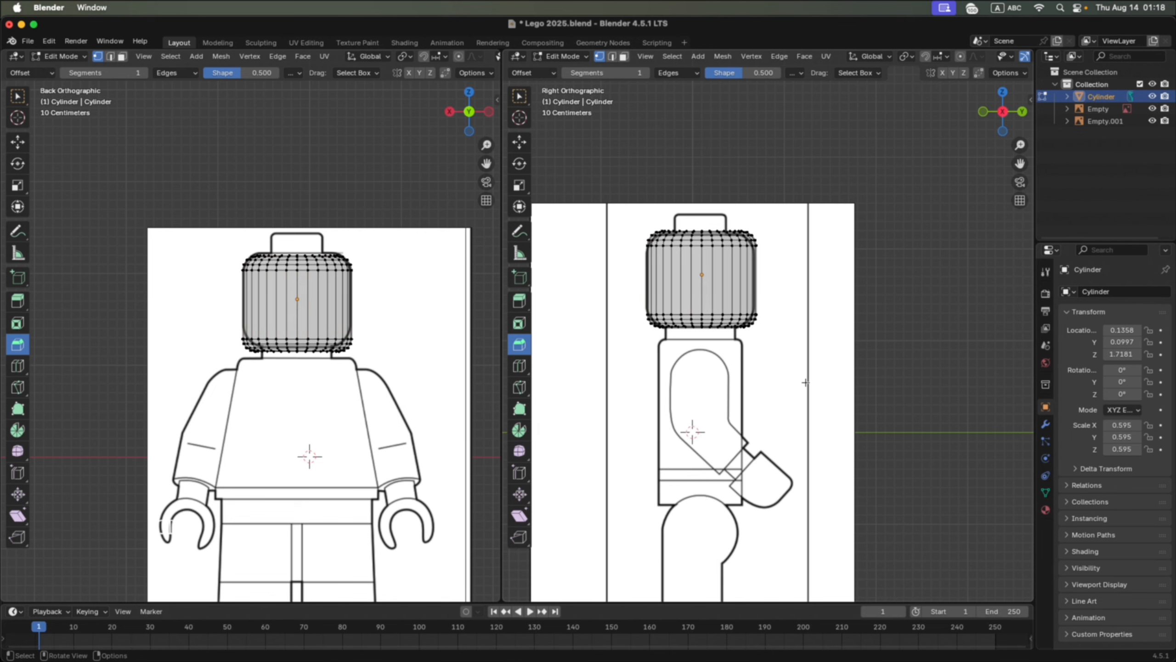
Widen the side-view viewport further and turn off its X-ray display.
{"action": "middle_click_drag", "start_coordinate": [767, 189], "coordinate": [783, 264]}
{"action": "middle_click_drag", "start_coordinate": [764, 126], "coordinate": [699, 197]}
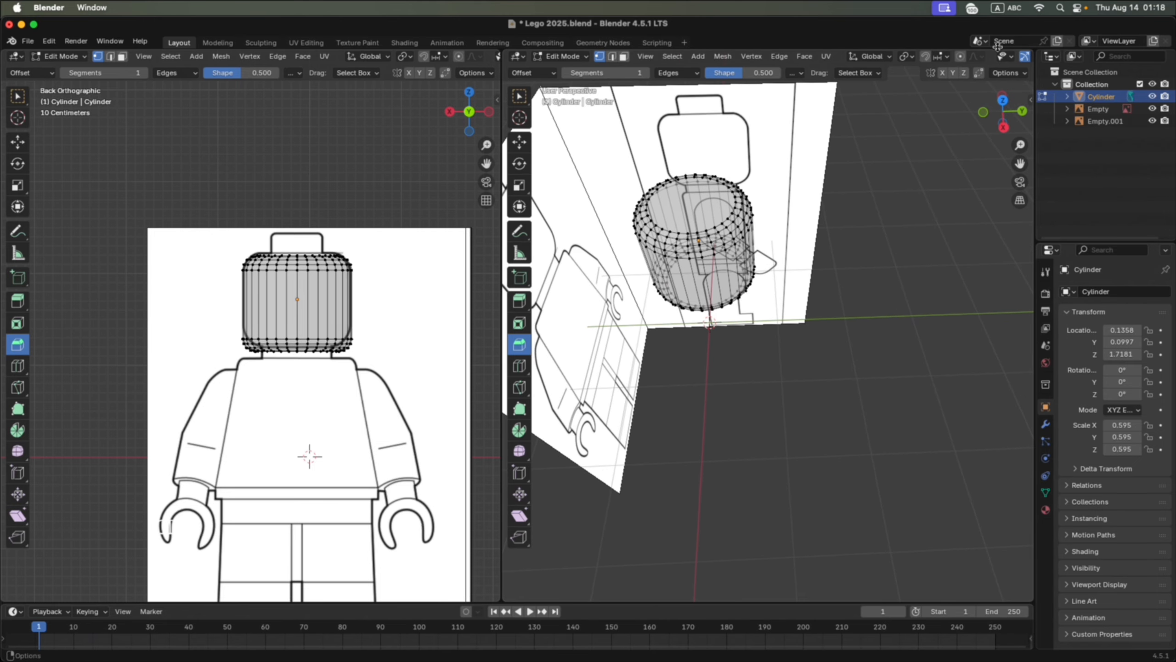
{"action": "left_click_drag", "start_coordinate": [1035, 98], "coordinate": [1125, 95]}
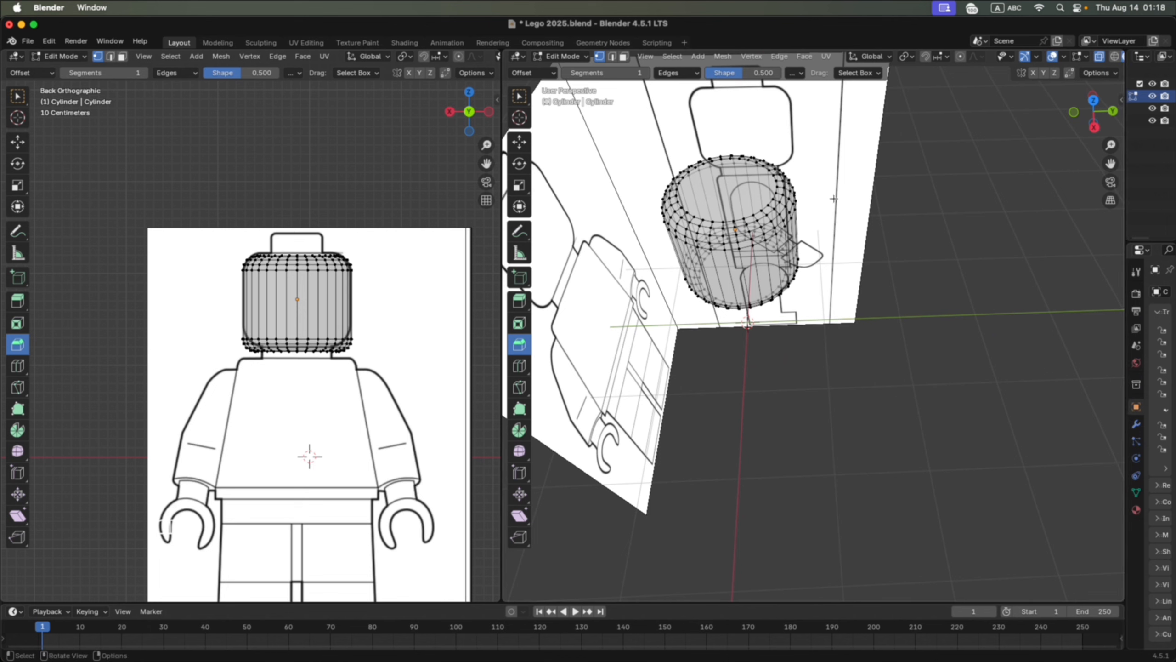
{"action": "left_click", "coordinate": [1099, 56]}
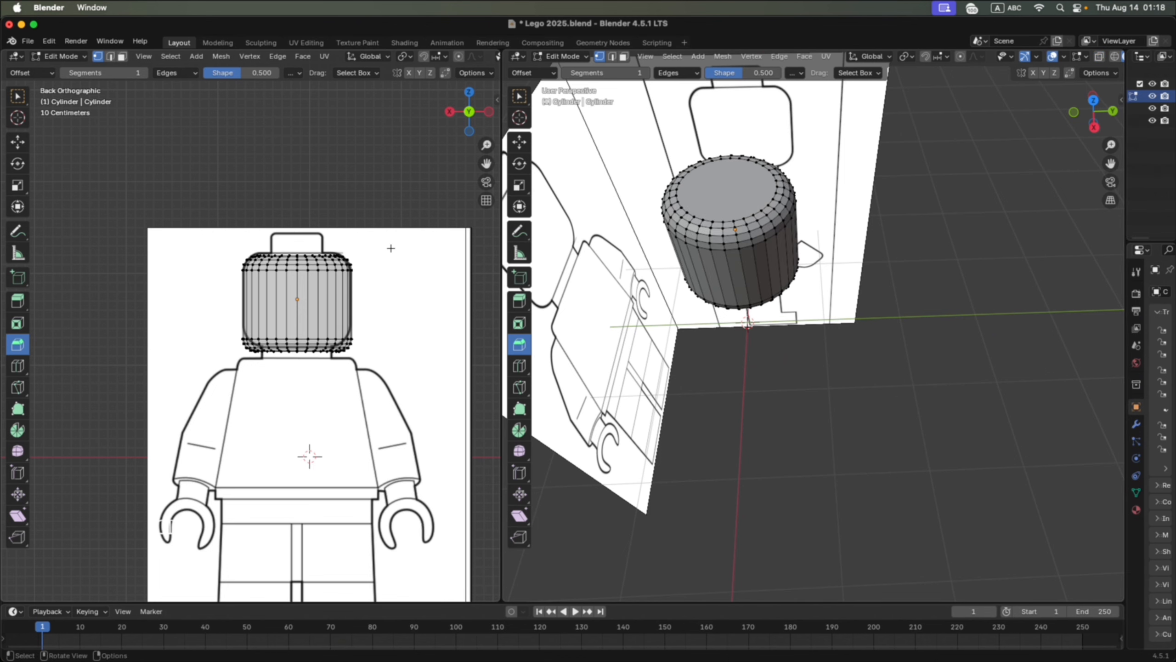
In face selection mode, select the head's top face and inset it to roughly the width of the stud outline.
{"action": "left_click", "coordinate": [624, 56]}
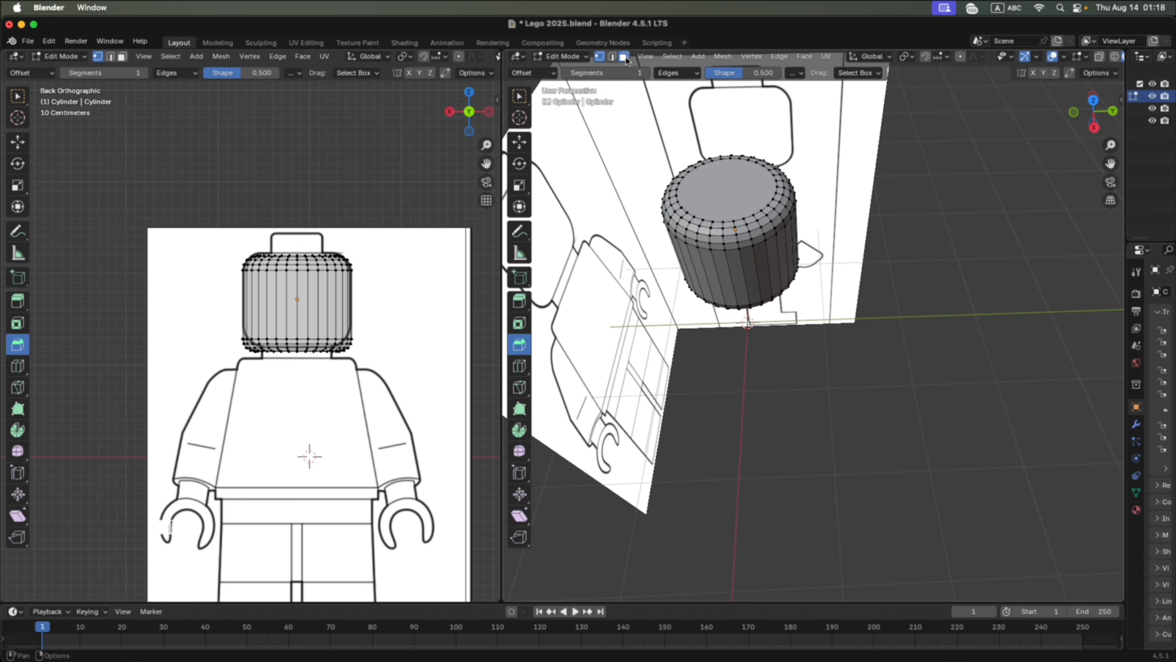
{"action": "left_click", "coordinate": [725, 184]}
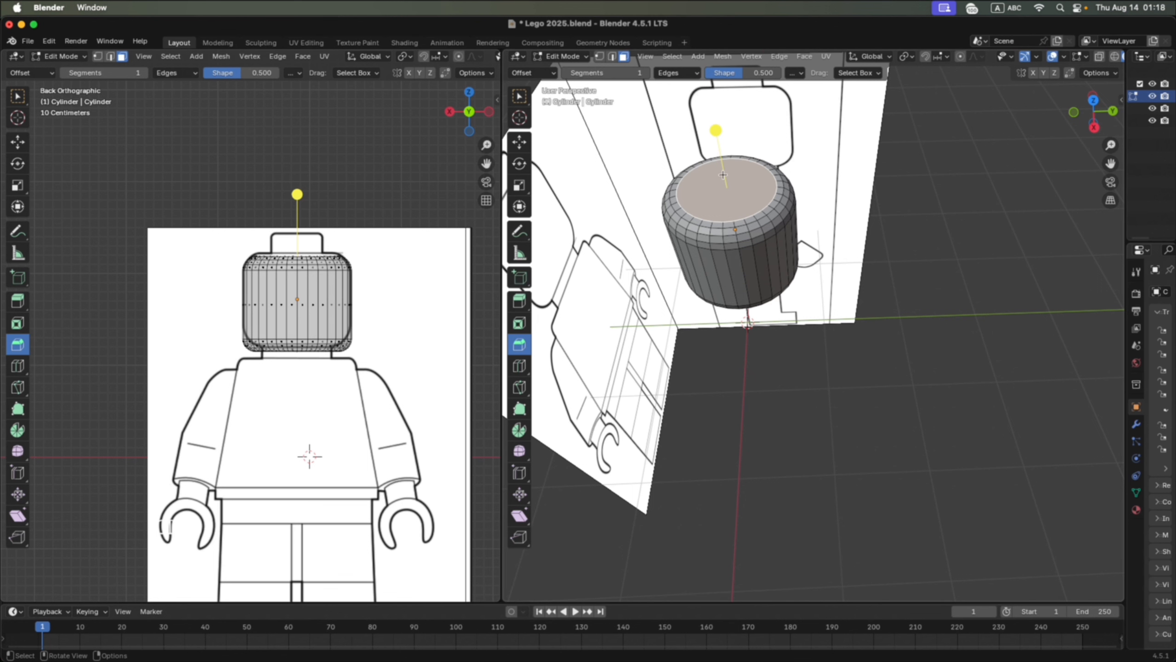
{"action": "left_click", "coordinate": [520, 323]}
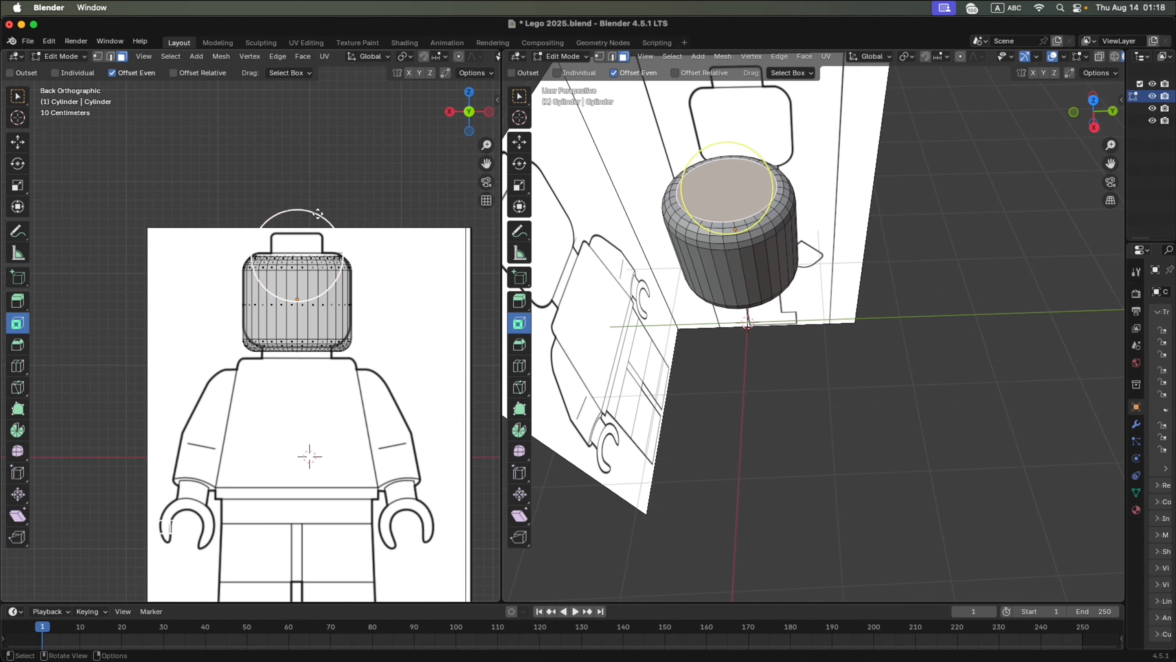
{"action": "left_click_drag", "start_coordinate": [313, 218], "coordinate": [301, 225]}
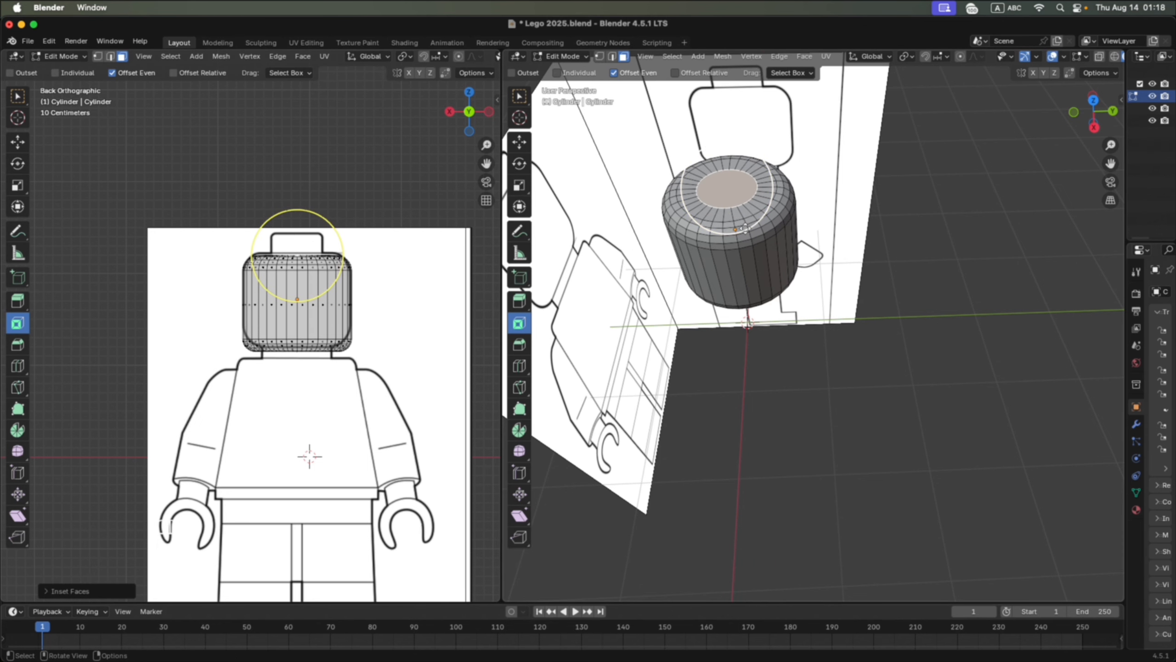
Extrude the inset top face upward about 0.184 m to form the stud, using the right orthographic view.
{"action": "left_click", "coordinate": [520, 301]}
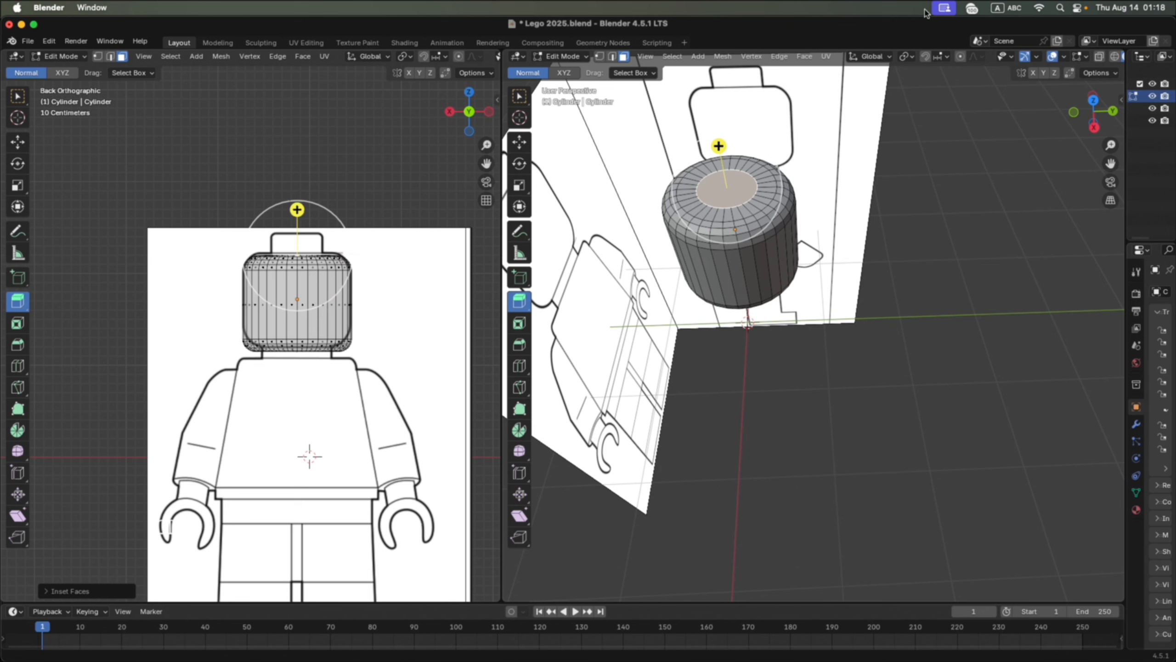
{"action": "left_click", "coordinate": [1094, 124]}
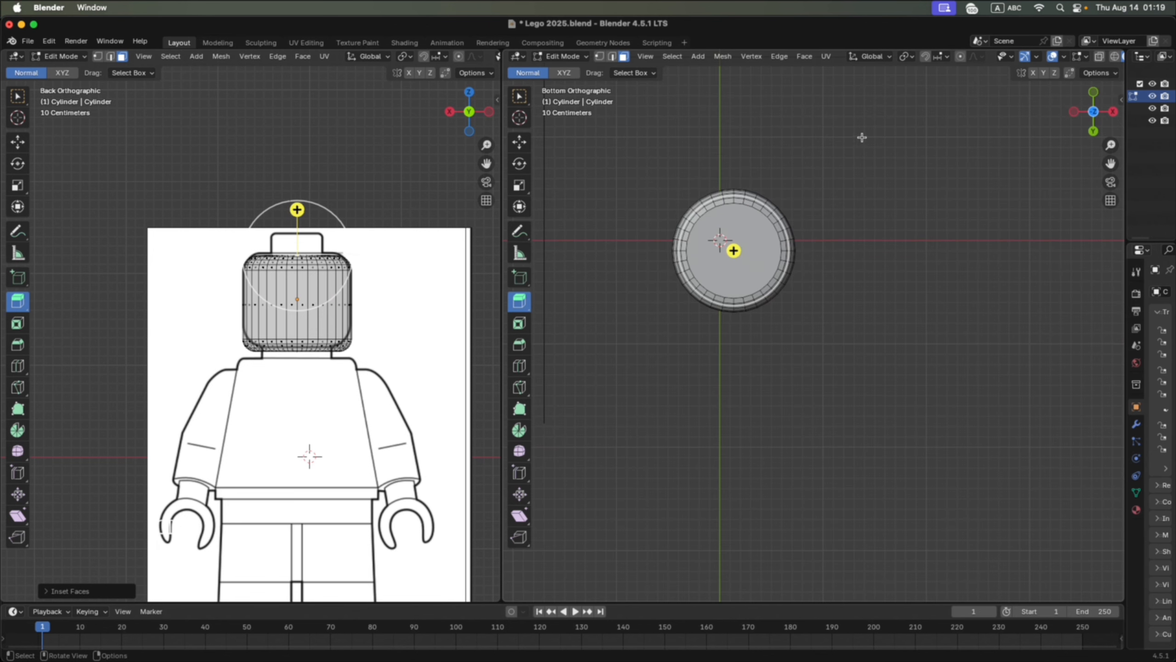
{"action": "left_click", "coordinate": [1113, 112]}
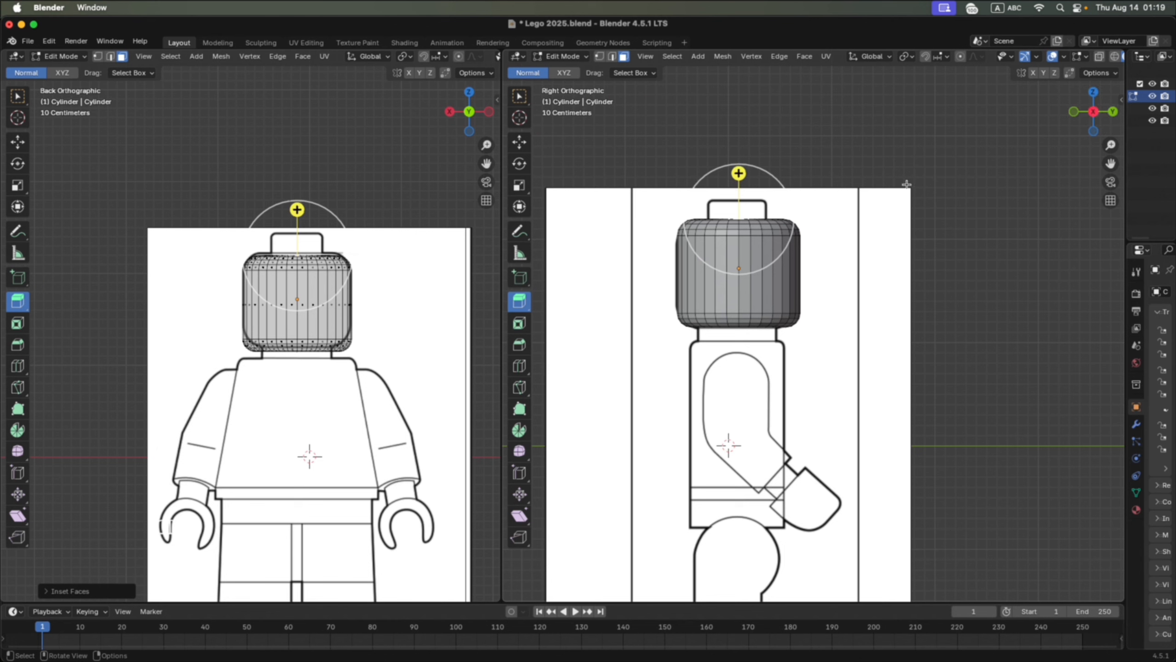
{"action": "left_click_drag", "start_coordinate": [740, 175], "coordinate": [728, 154]}
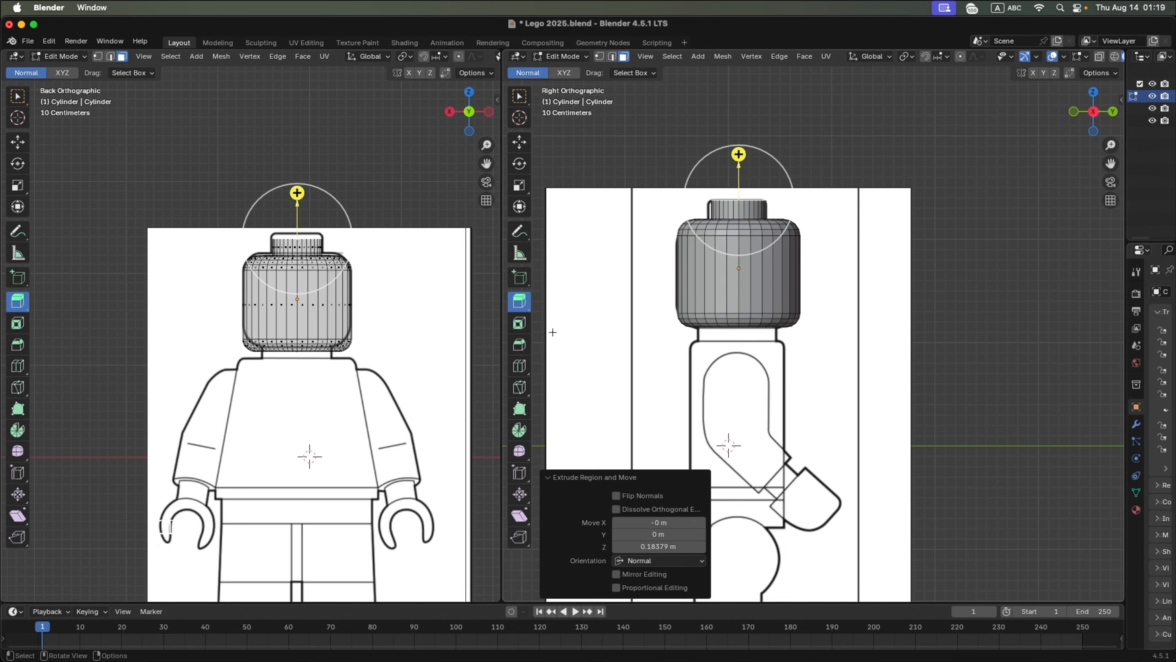
Bevel the stud's top edge by about 0.097 m with 3 segments.
{"action": "left_click", "coordinate": [519, 344]}
{"action": "left_click_drag", "start_coordinate": [744, 139], "coordinate": [747, 127]}
{"action": "left_click", "coordinate": [702, 415]}
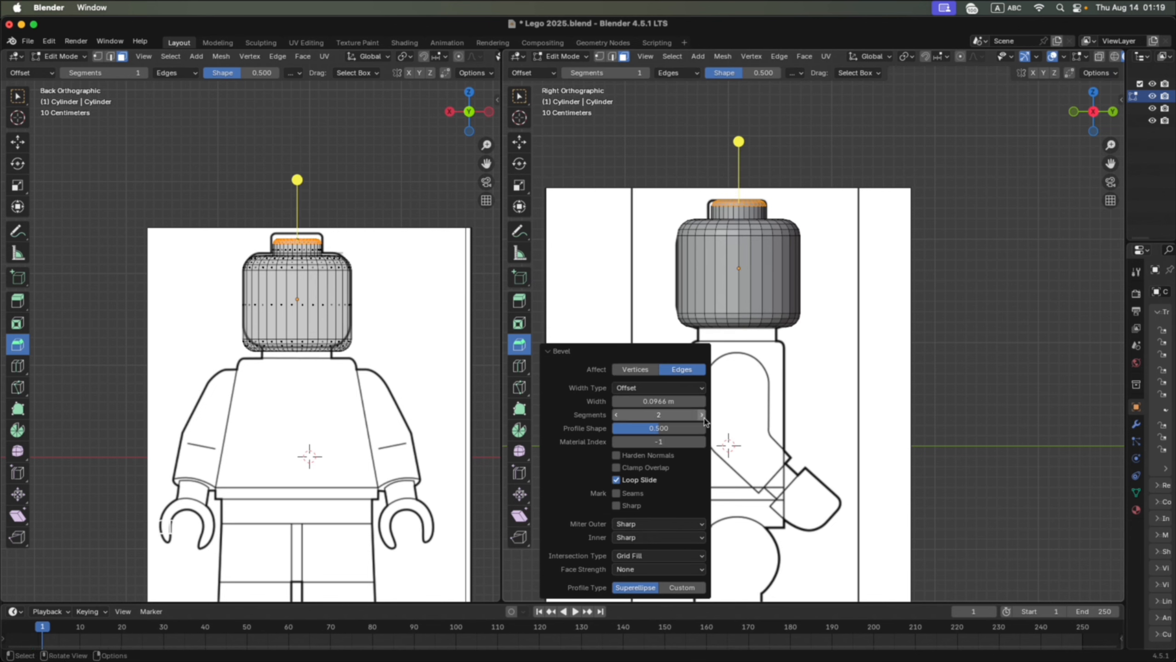
{"action": "left_click", "coordinate": [702, 415]}
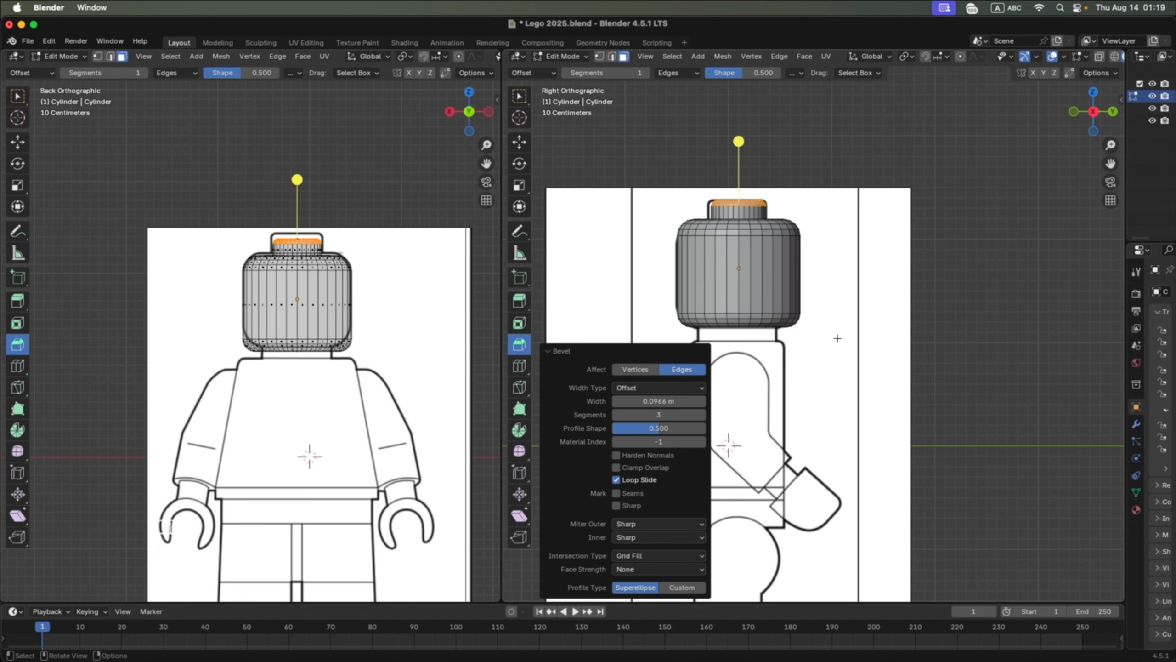
Select the head's bottom face, inset it by about 0.169 m, and extrude it down to the torso outline as the neck.
{"action": "middle_click_drag", "start_coordinate": [759, 350], "coordinate": [765, 311]}
{"action": "left_click", "coordinate": [764, 361]}
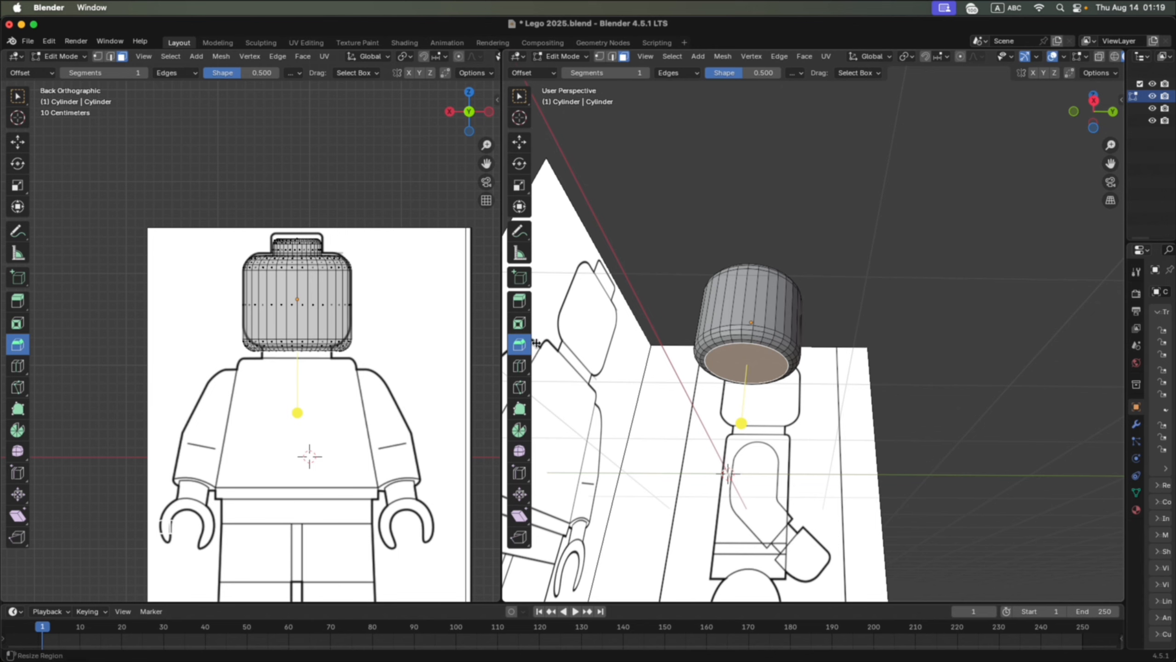
{"action": "left_click", "coordinate": [520, 324]}
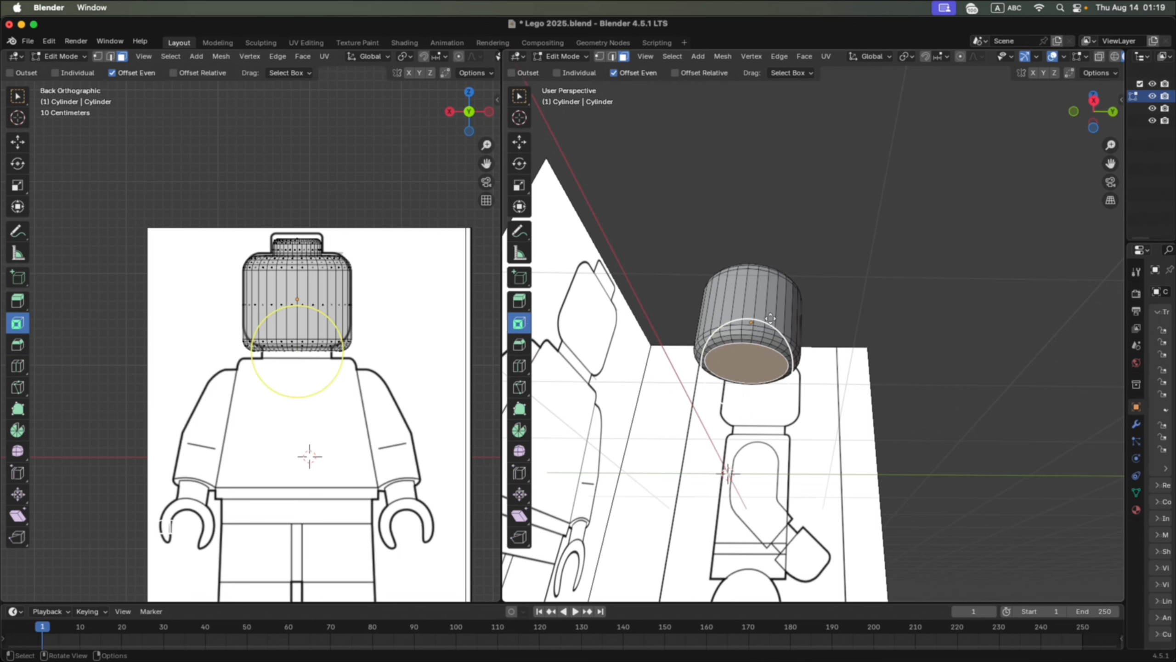
{"action": "left_click_drag", "start_coordinate": [764, 326], "coordinate": [744, 359]}
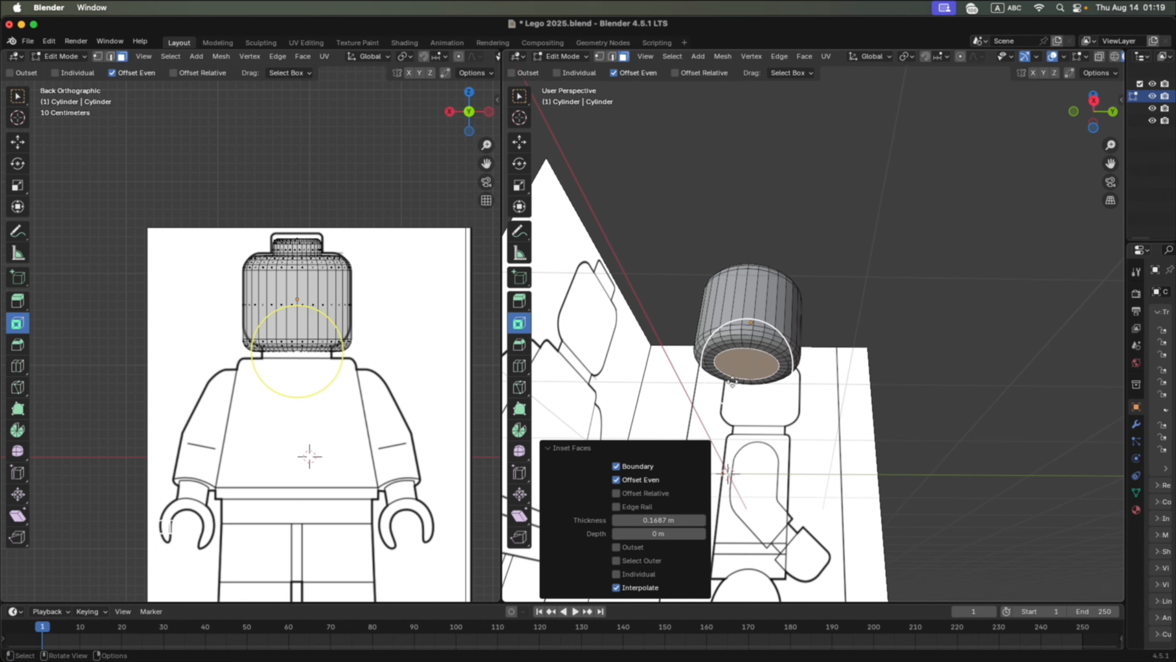
{"action": "left_click", "coordinate": [519, 301]}
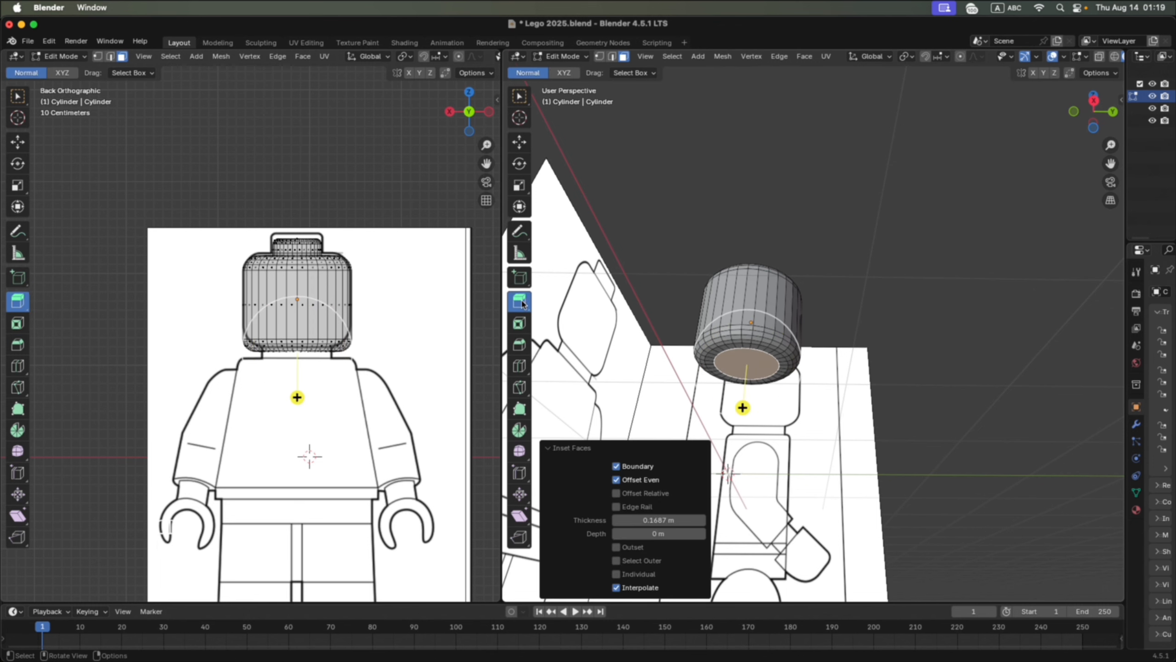
{"action": "left_click_drag", "start_coordinate": [297, 397], "coordinate": [307, 411]}
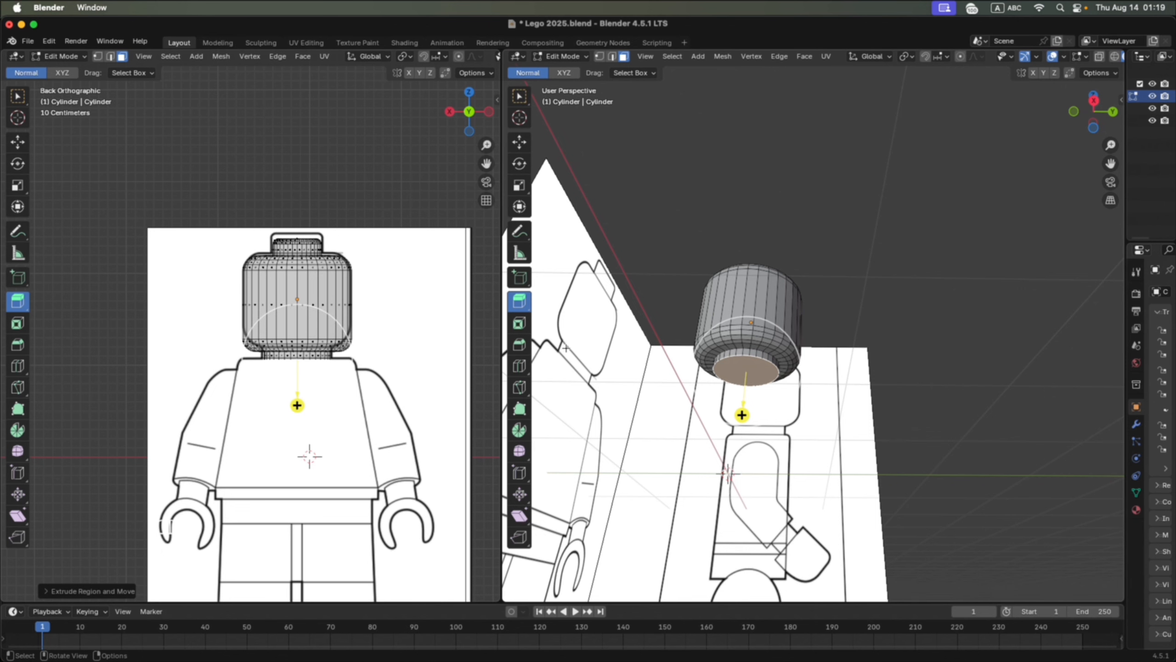
Bevel the neck's lower edge by about 0.037 m.
{"action": "left_click", "coordinate": [520, 344]}
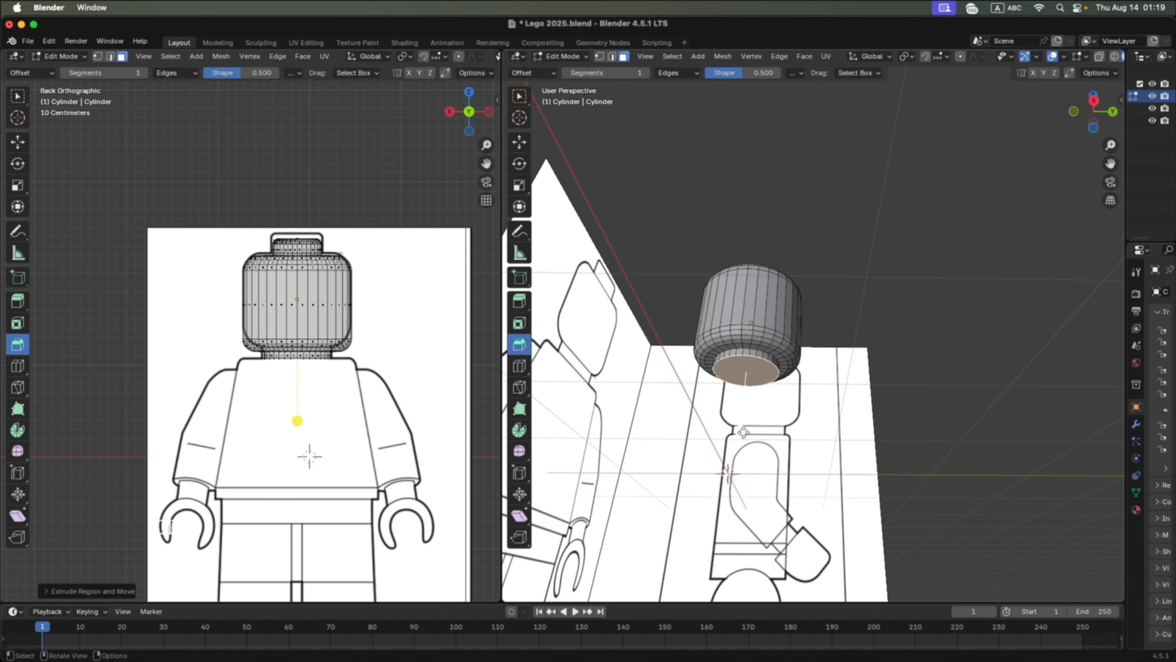
{"action": "left_click_drag", "start_coordinate": [742, 431], "coordinate": [809, 374]}
{"action": "left_click", "coordinate": [811, 373]}
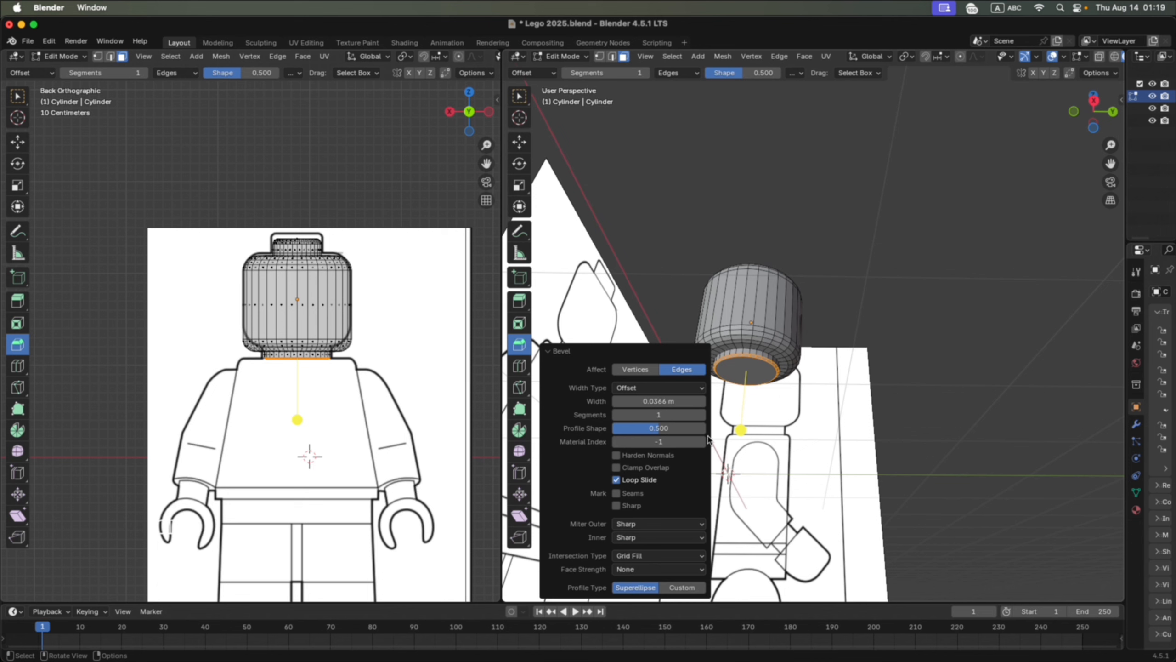
{"action": "left_click", "coordinate": [702, 415]}
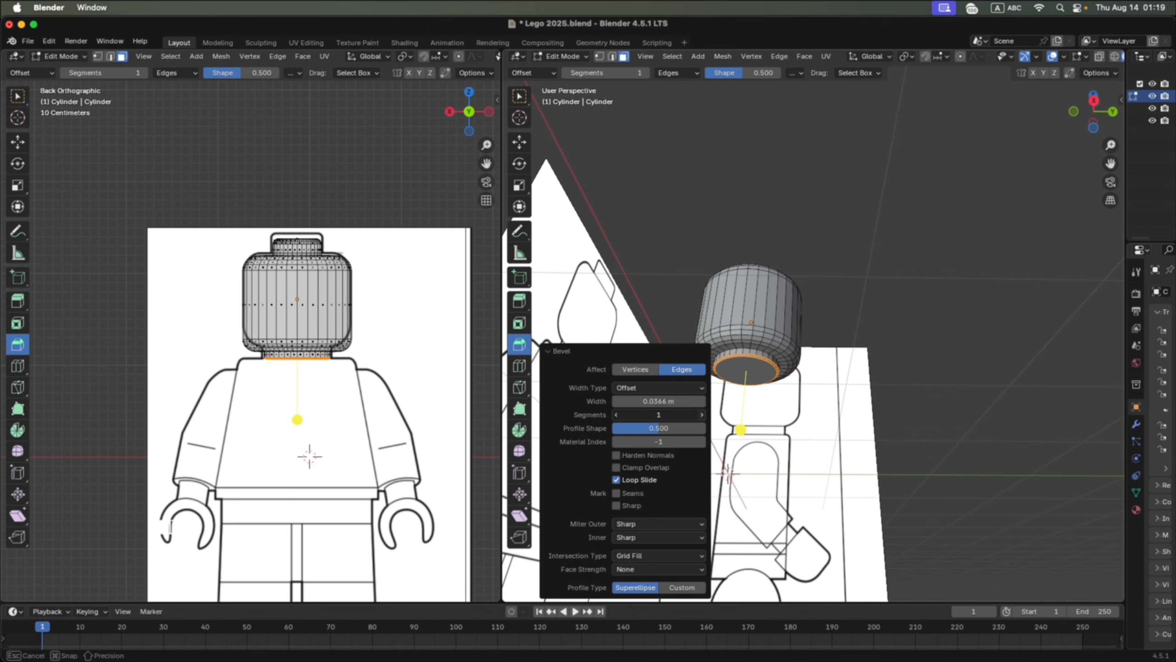
{"action": "left_click", "coordinate": [870, 348]}
Return to Object Mode and turn off X-ray display in the back view so the head shows solid in both viewports.
{"action": "left_click", "coordinate": [1095, 103]}
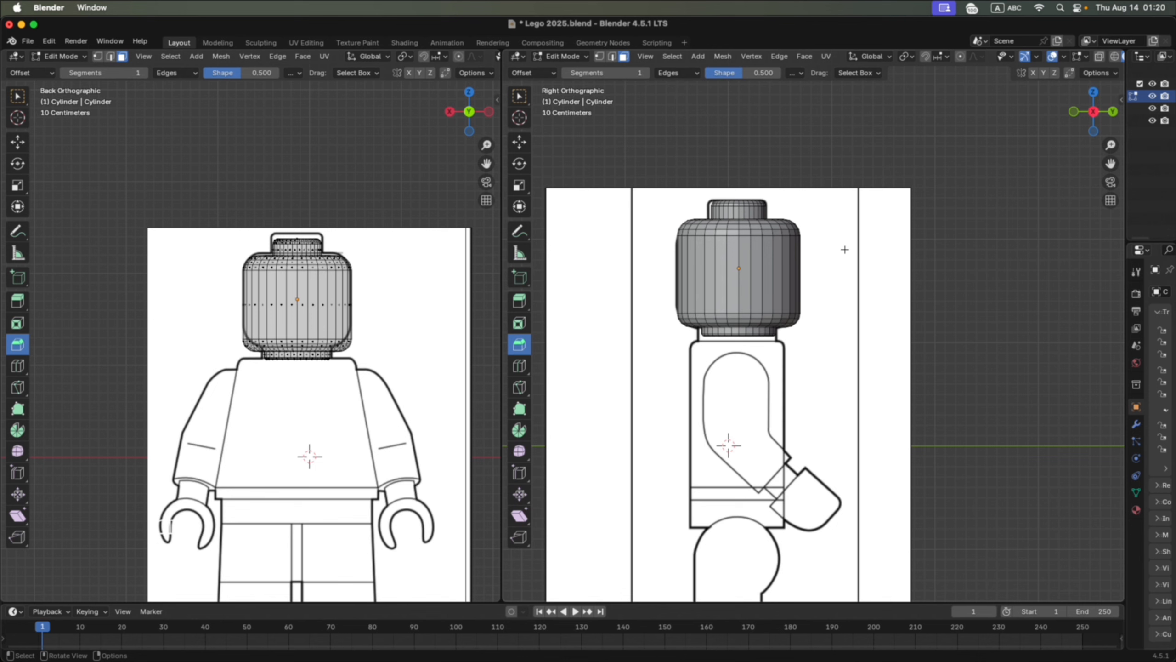
{"action": "key", "text": "Tab"}
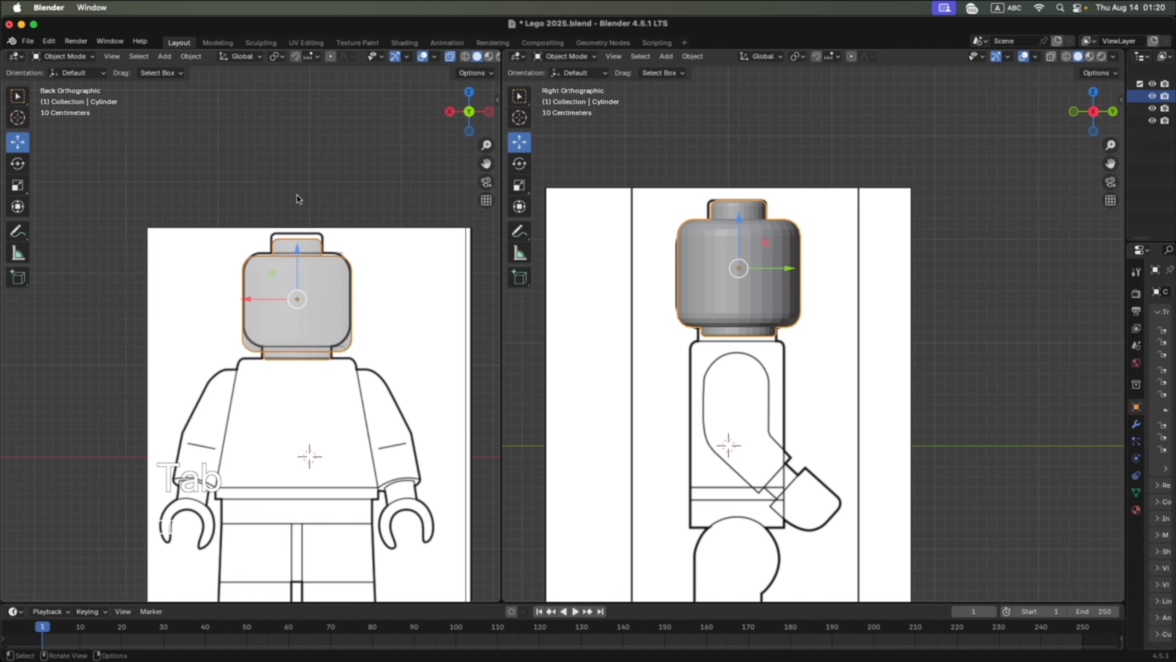
{"action": "left_click", "coordinate": [450, 57]}
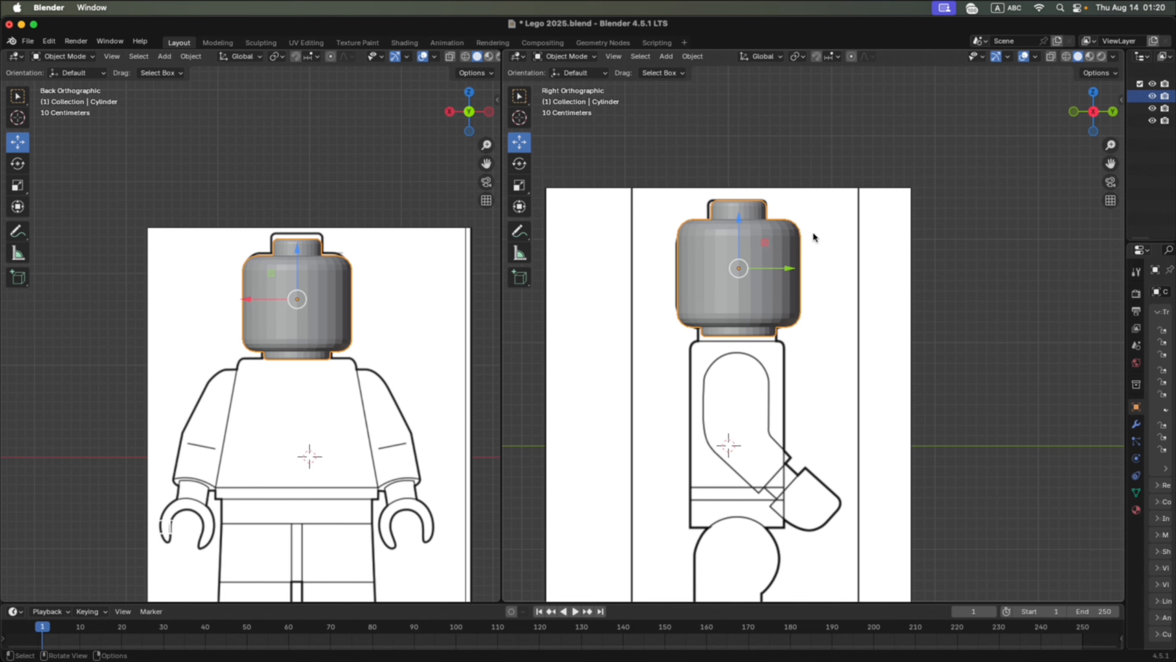
{"action": "middle_click_drag", "start_coordinate": [851, 329], "coordinate": [840, 226], "text": "shift"}
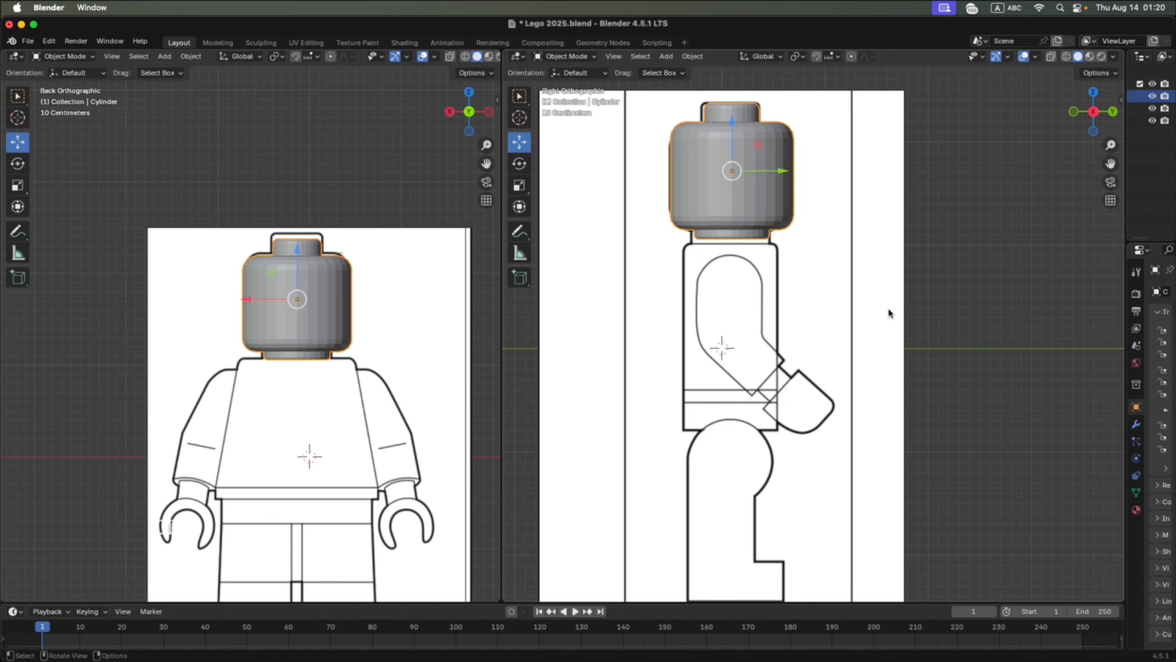
{"action": "middle_click_drag", "start_coordinate": [893, 204], "coordinate": [835, 250]}
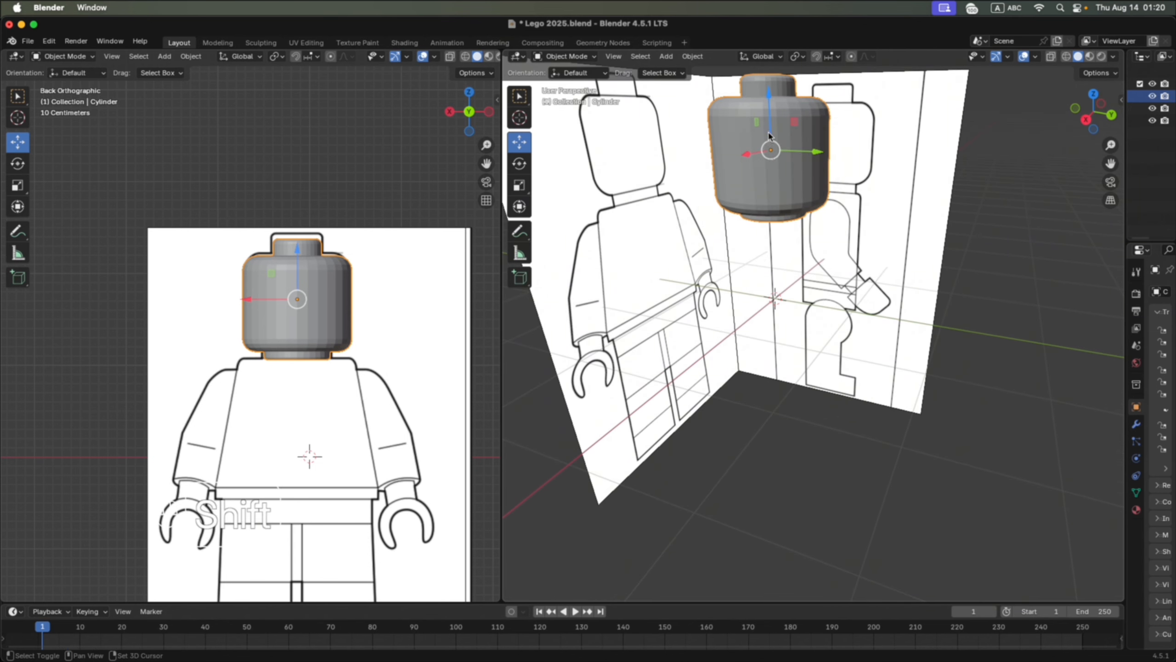
{"action": "middle_click_drag", "start_coordinate": [733, 147], "coordinate": [730, 172], "text": "shift"}
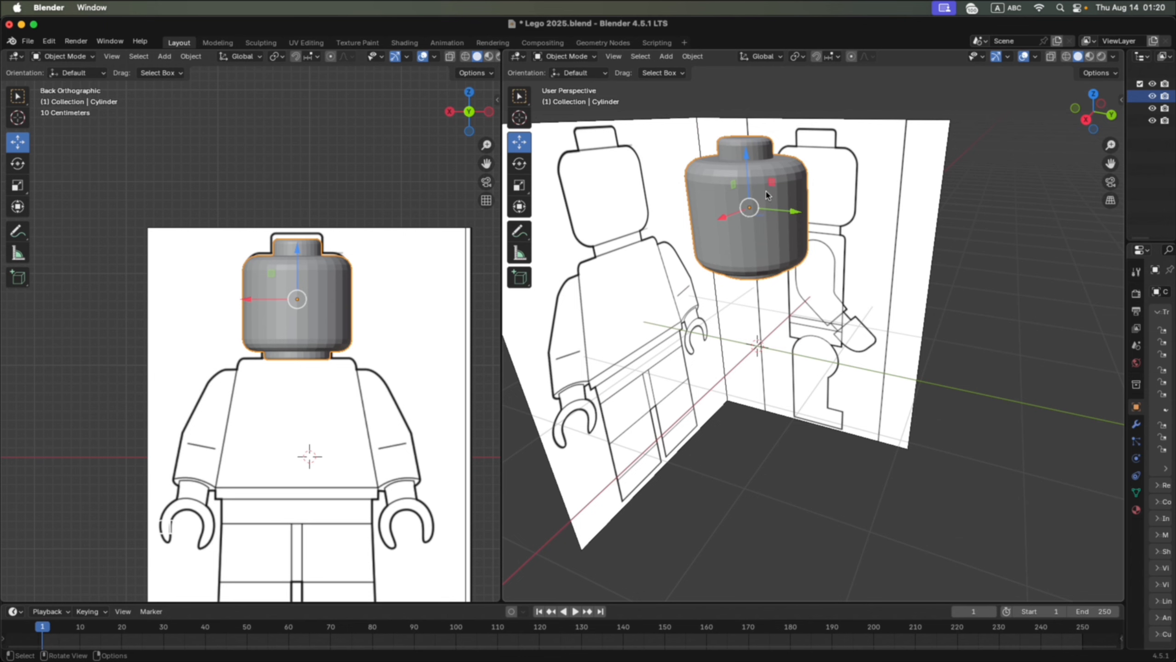